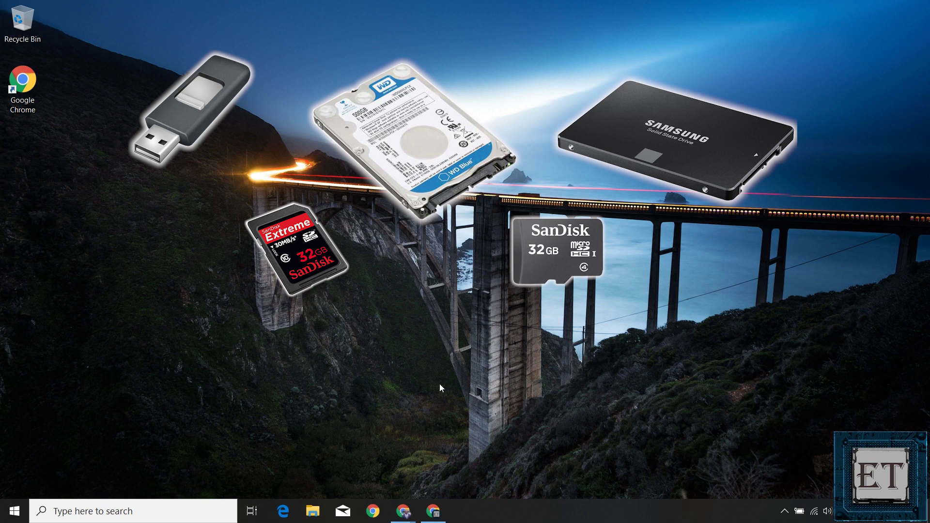
- Delete all nine files in H:\Demo Files to the Recycle Bin
key(super+e)
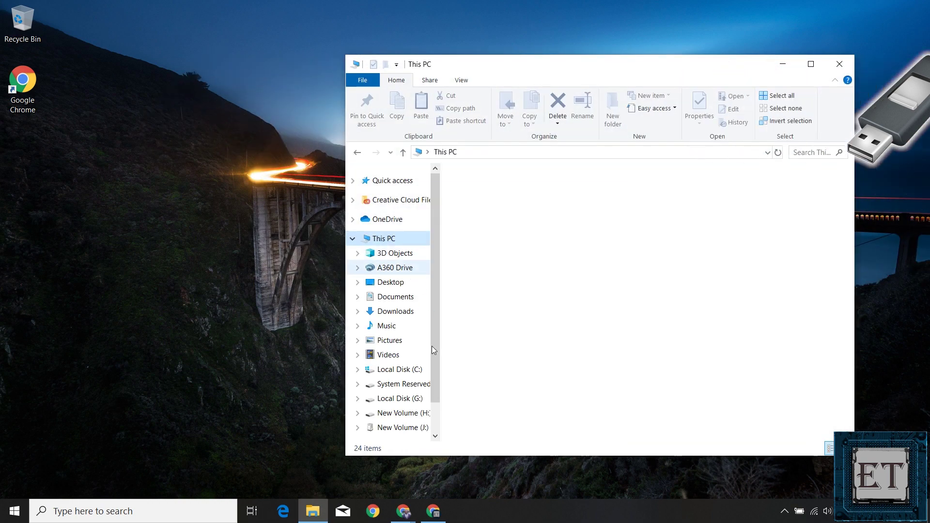
click(541, 428)
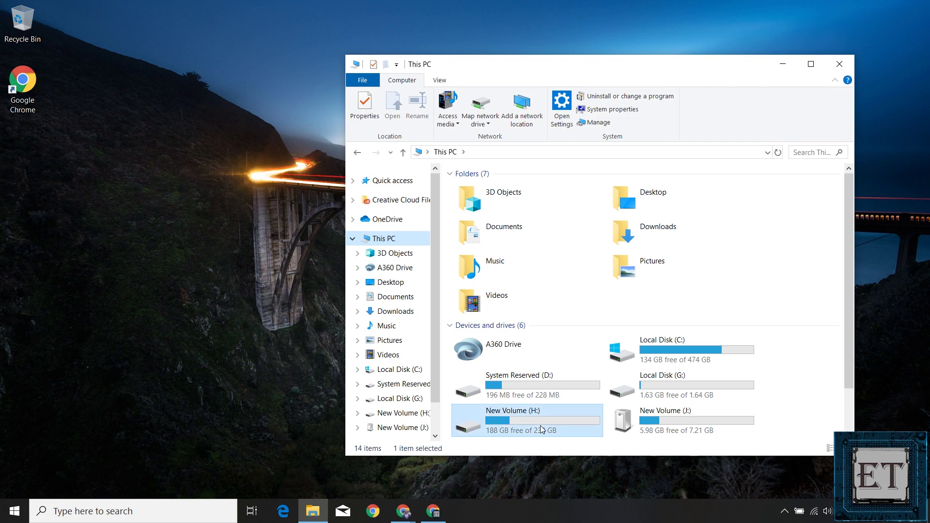
double_click(540, 427)
double_click(523, 262)
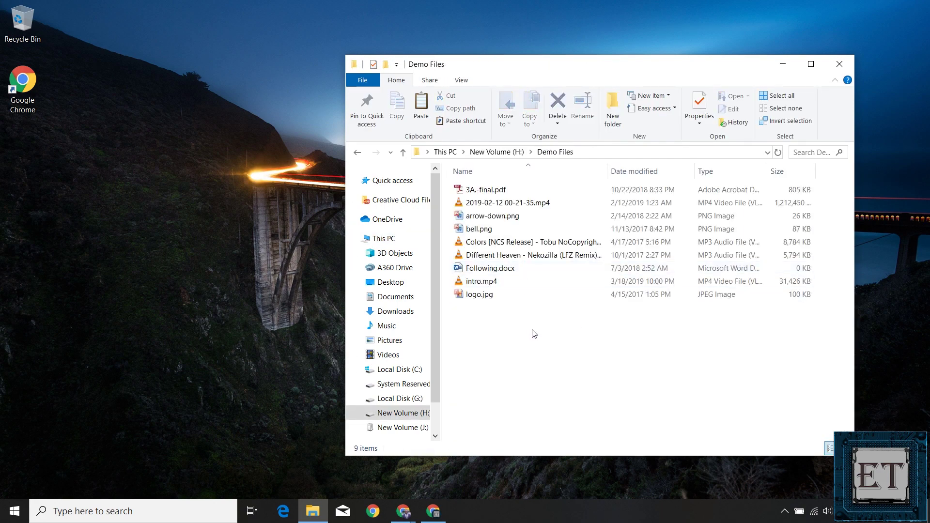
key(ctrl+a)
key(Delete)
click(508, 266)
- Restore all the deleted Demo Files items from the Recycle Bin
double_click(22, 22)
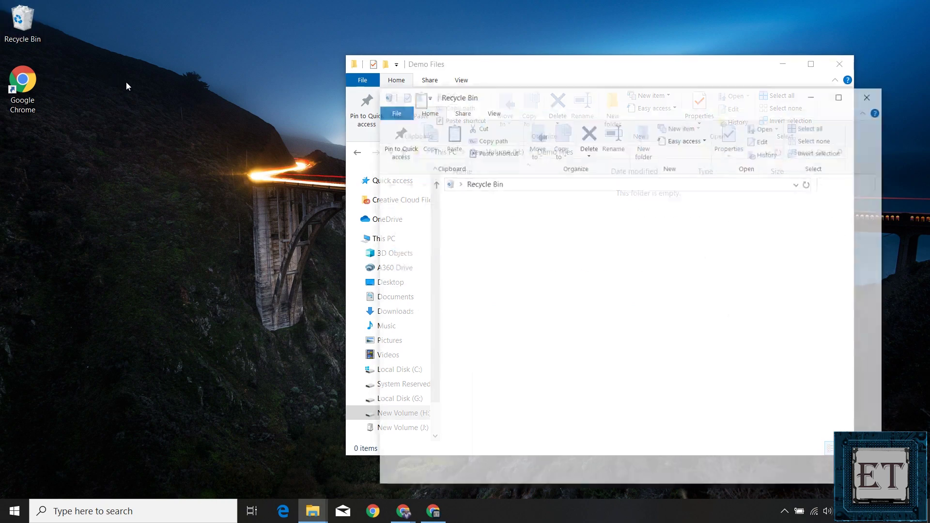
drag(649, 101, 317, 145)
drag(571, 56, 494, 56)
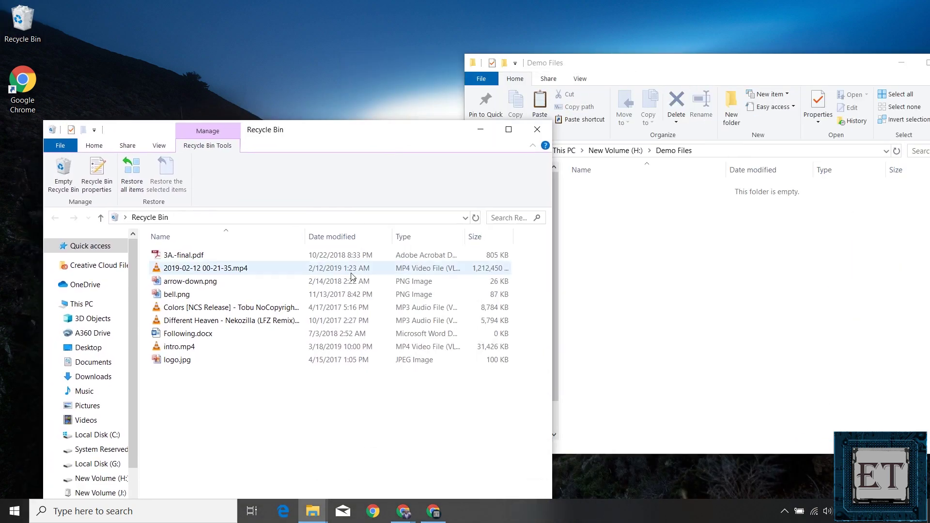
key(ctrl+a)
click(128, 167)
click(516, 254)
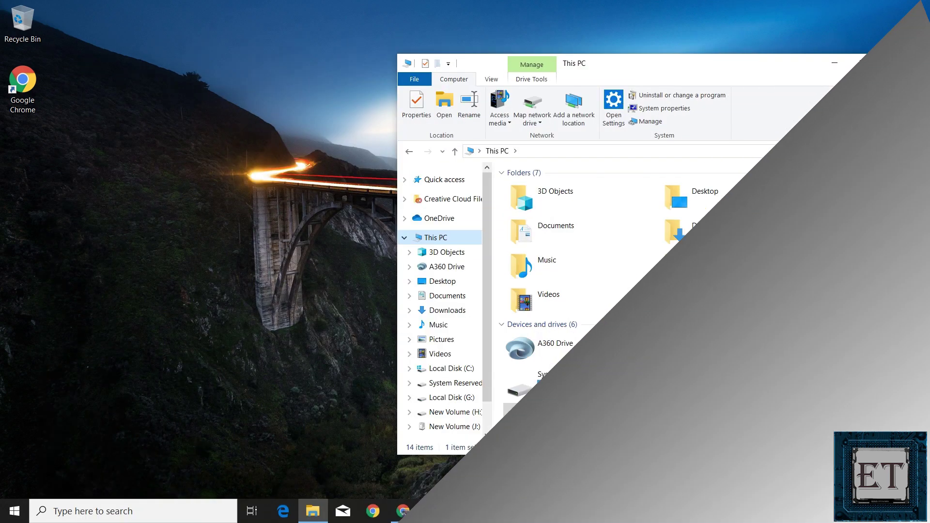
- Permanently delete the nine files on New Volume (J:), verify the Recycle Bin is empty, return to This PC
scroll(685, 339, down, 3)
double_click(688, 376)
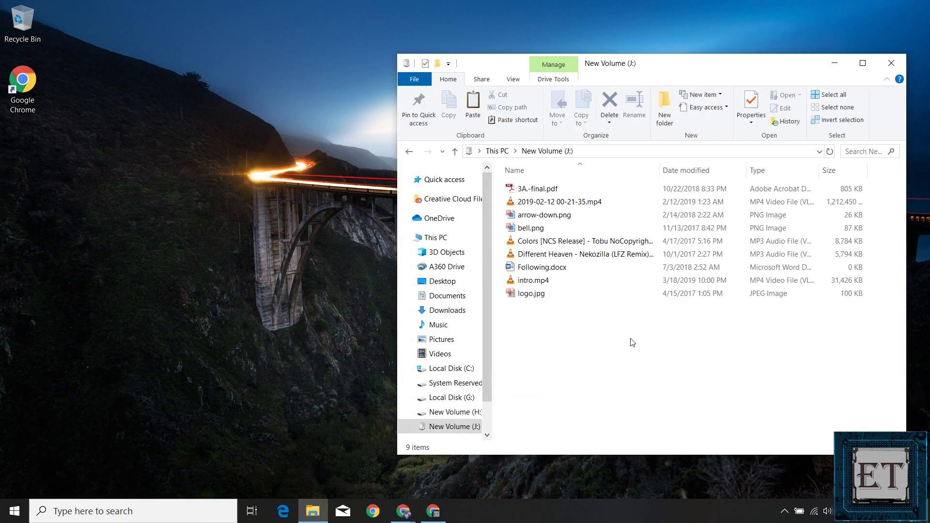
key(ctrl+a)
key(shift+Delete)
click(498, 265)
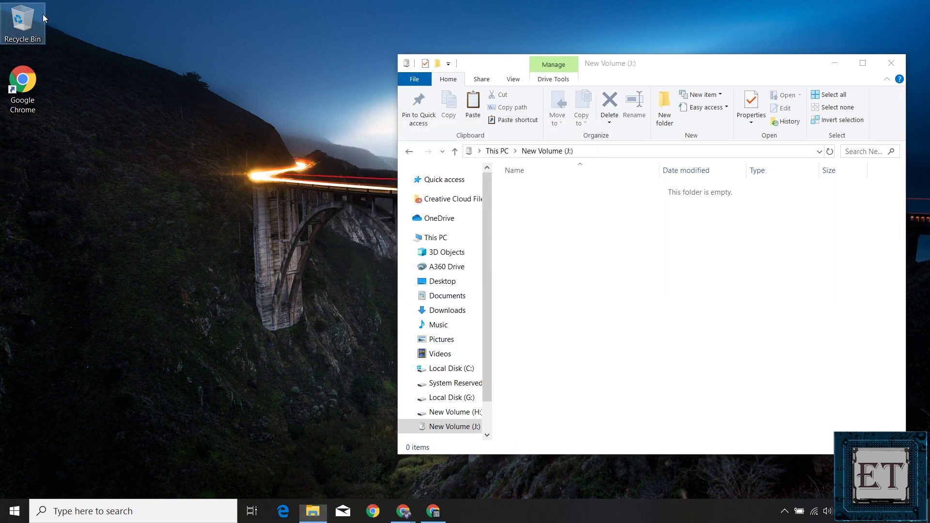
double_click(22, 25)
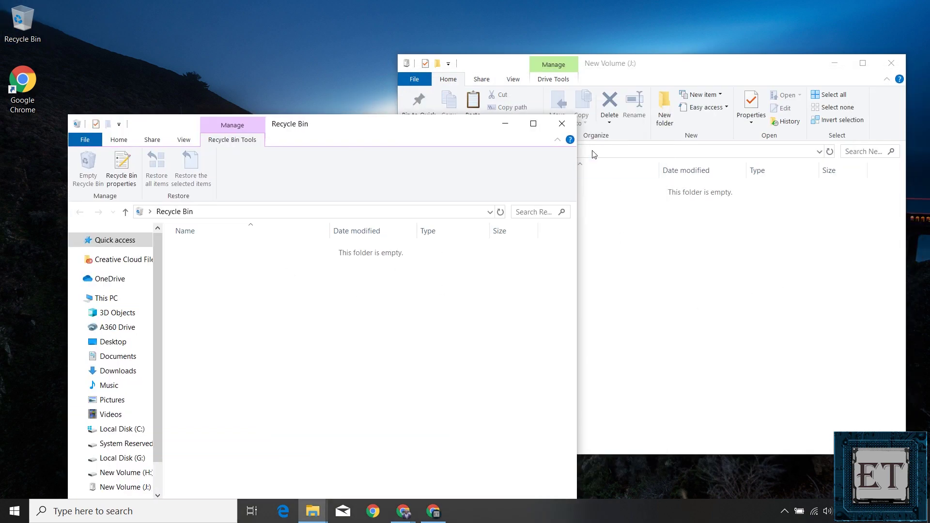
key(alt+F4)
click(409, 151)
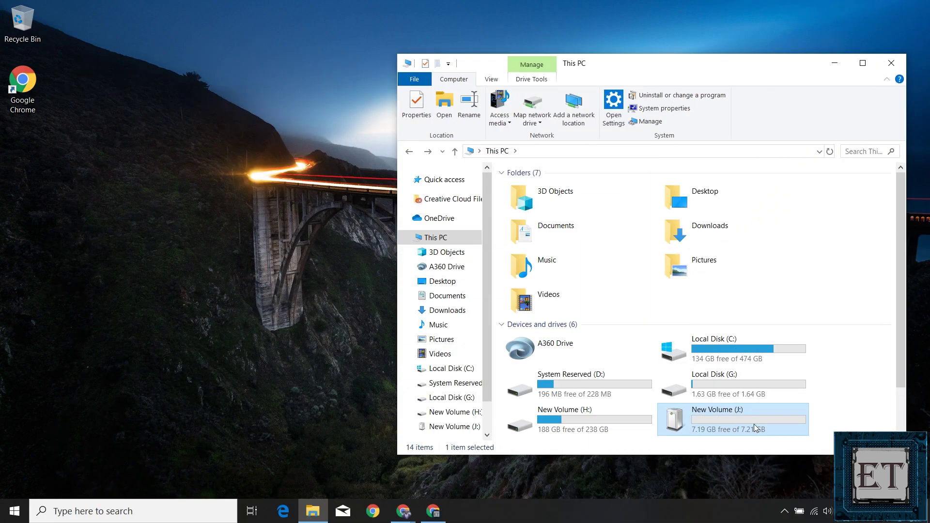
- Quick-format New Volume (J:) as NTFS with 4096-byte allocation units, accepting the erase warning
right_click(754, 423)
click(623, 306)
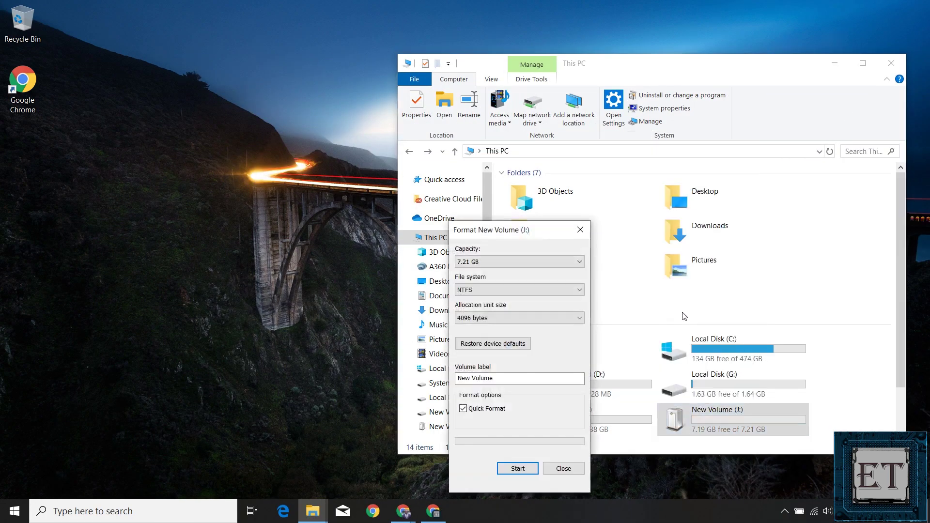
click(527, 469)
click(494, 256)
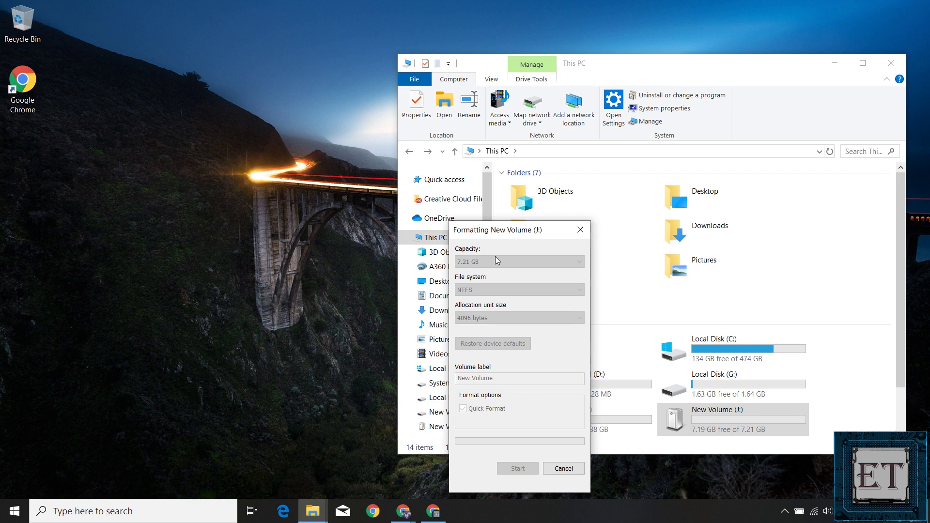
click(536, 252)
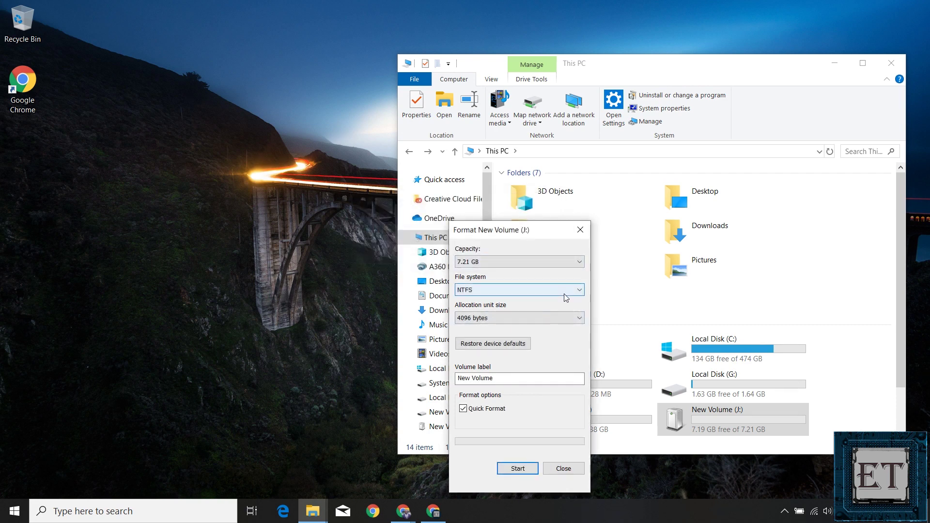
key(Escape)
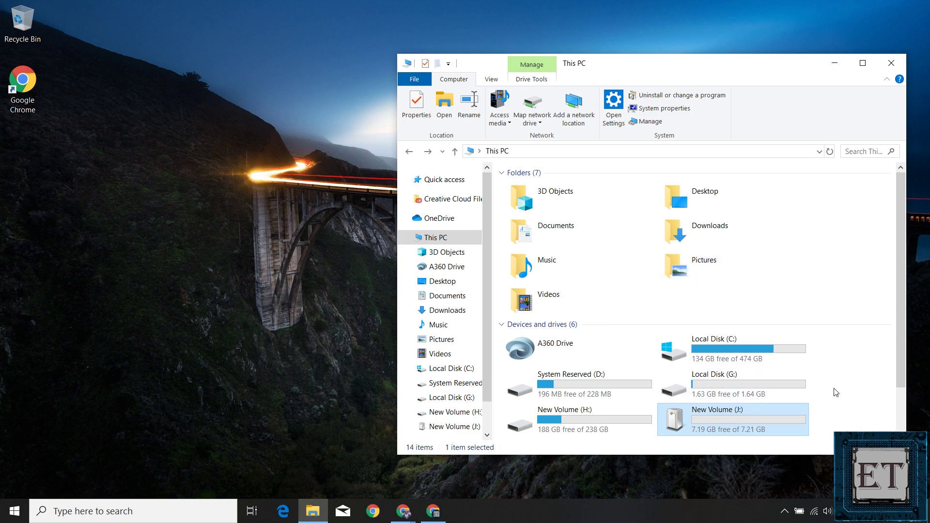
- Close the This PC window with Alt+F4 to reveal the desktop
key(alt+F4)
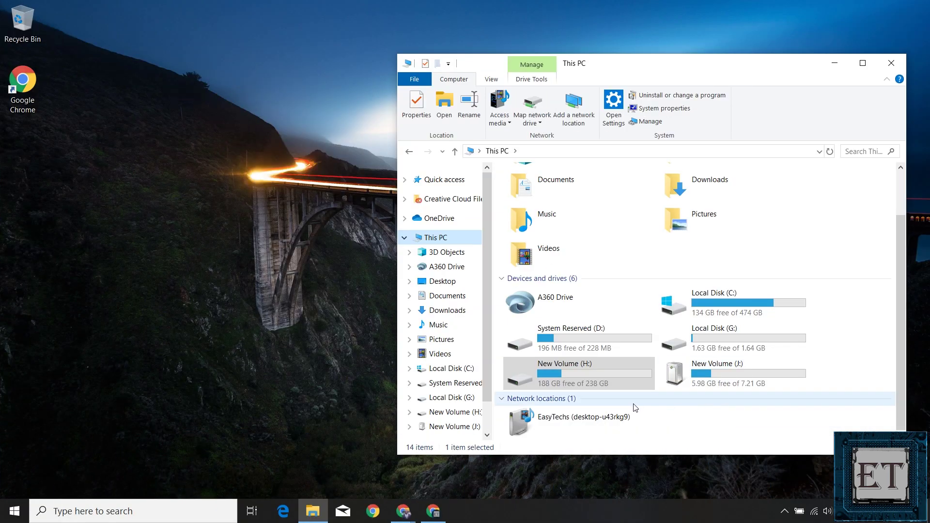
- Permanently delete New Volume (J:)'s nine files, confirm the Recycle Bin is empty, close both windows
click(719, 388)
double_click(719, 387)
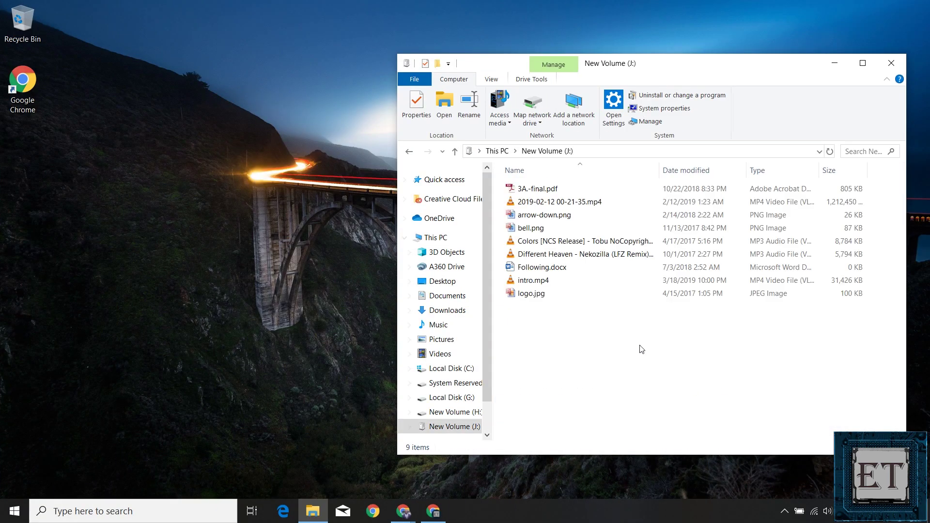
key(ctrl+a)
key(shift+Delete)
click(525, 274)
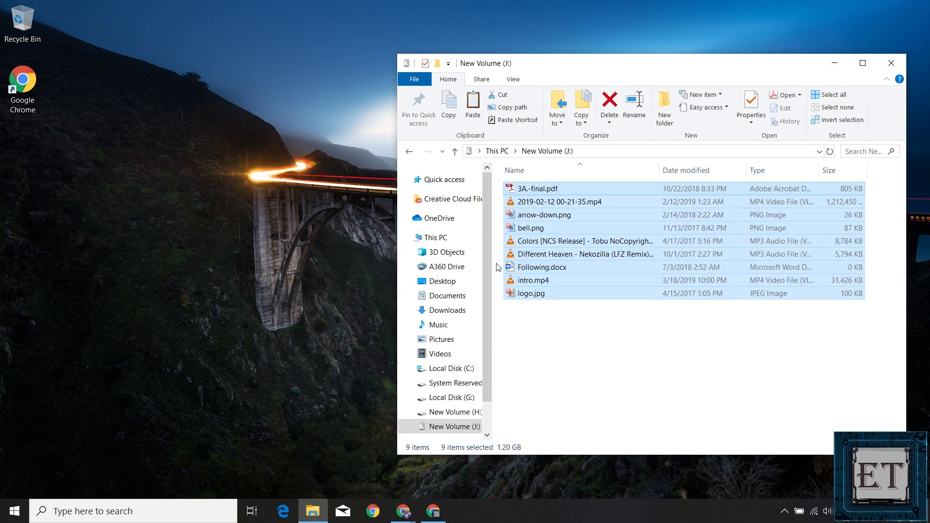
double_click(43, 19)
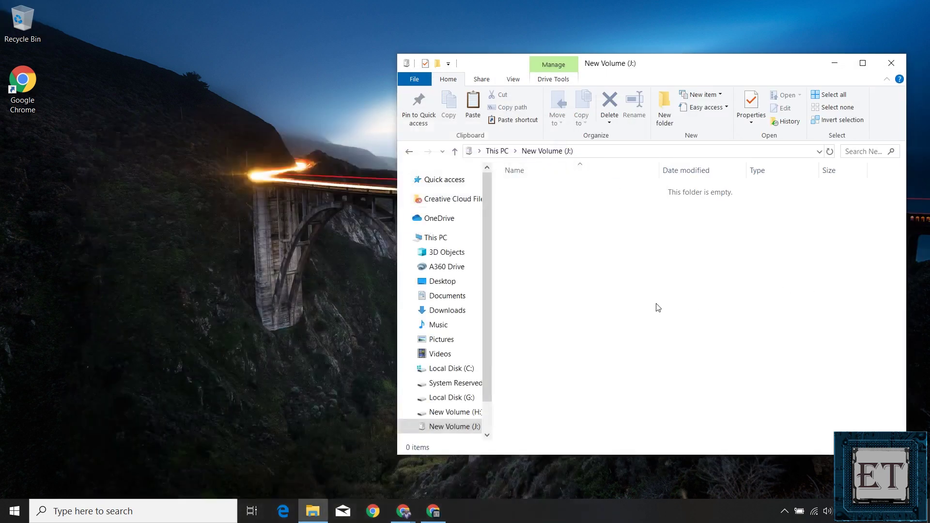
click(562, 124)
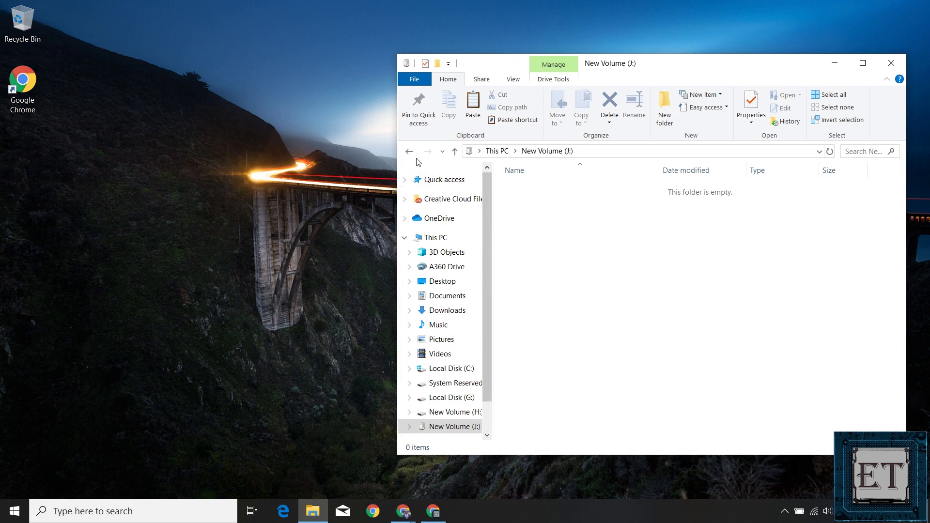
click(313, 512)
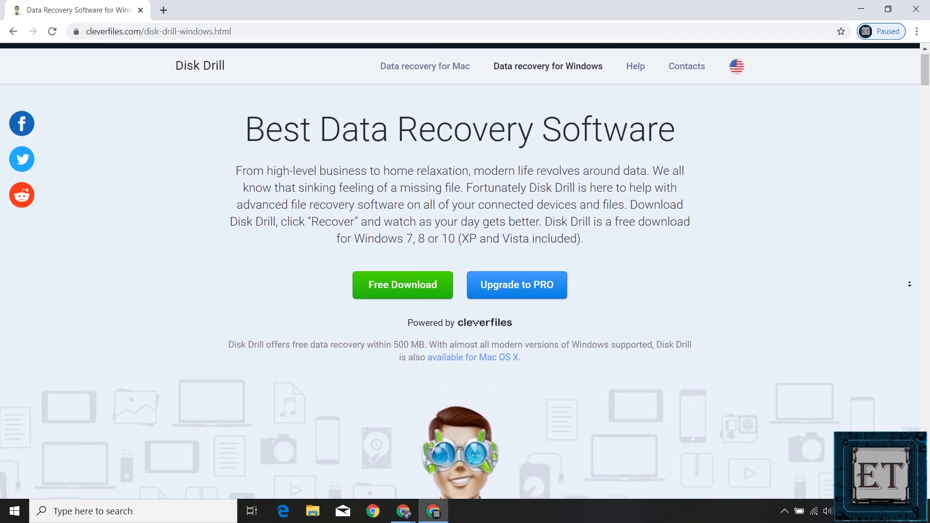
- Scroll through the cleverfiles Disk Drill page toward the Basic, PRO and Enterprise pricing
scroll(460, 271, down, 1)
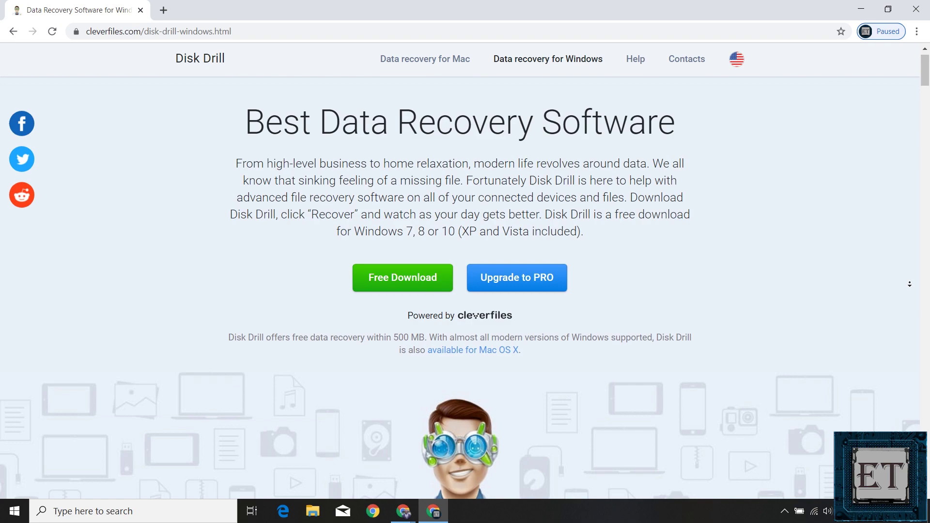
scroll(910, 284, down, 10)
scroll(893, 262, down, 2)
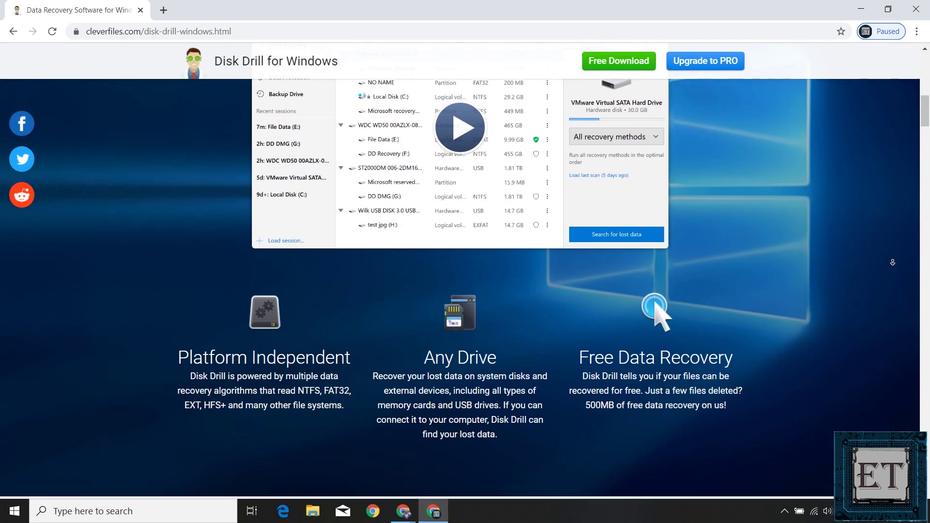
scroll(892, 262, down, 2)
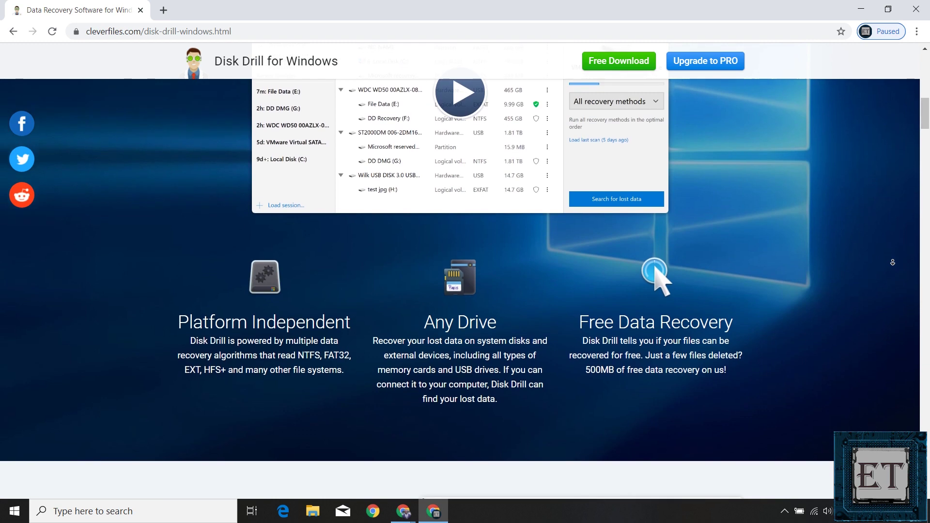
scroll(893, 262, down, 2)
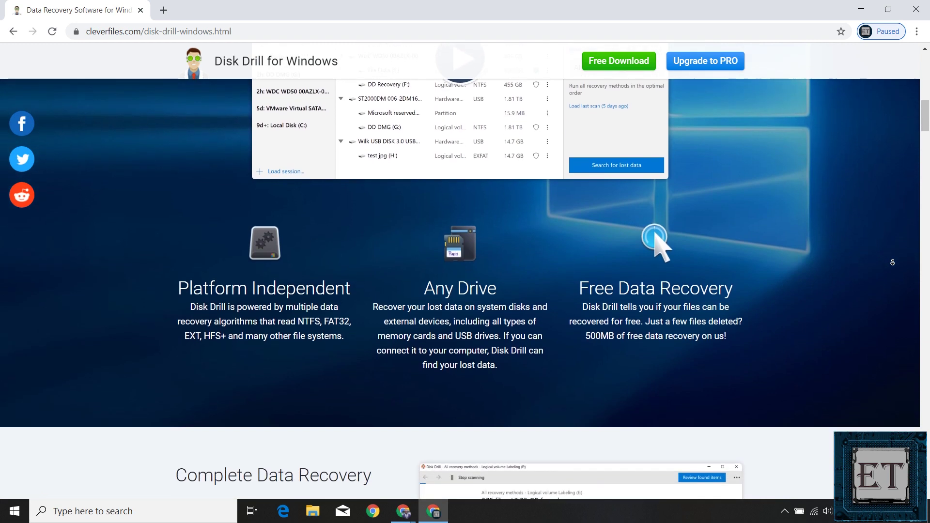
scroll(893, 262, down, 2)
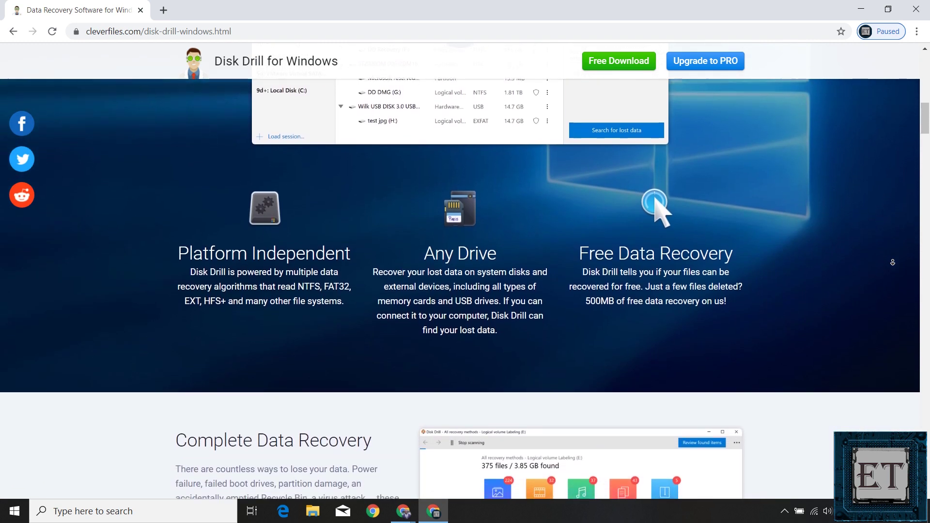
scroll(893, 262, down, 2)
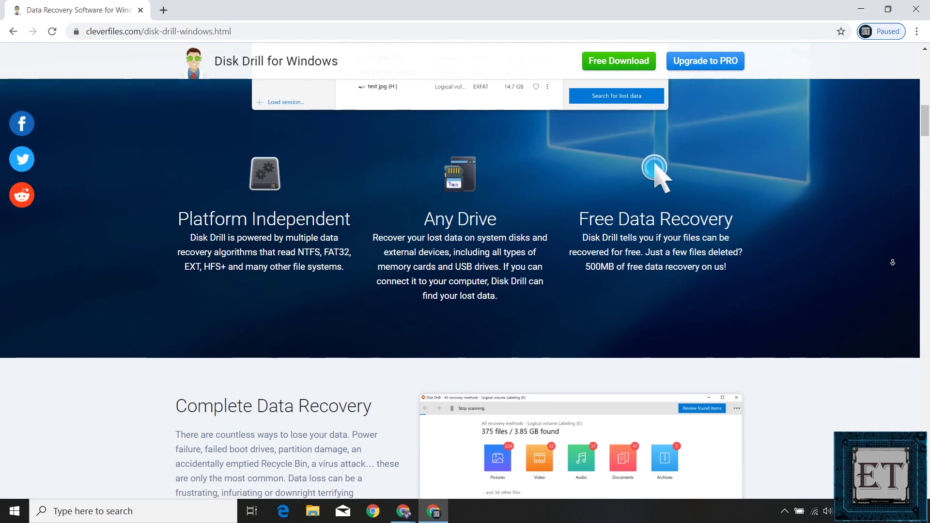
scroll(893, 262, down, 2)
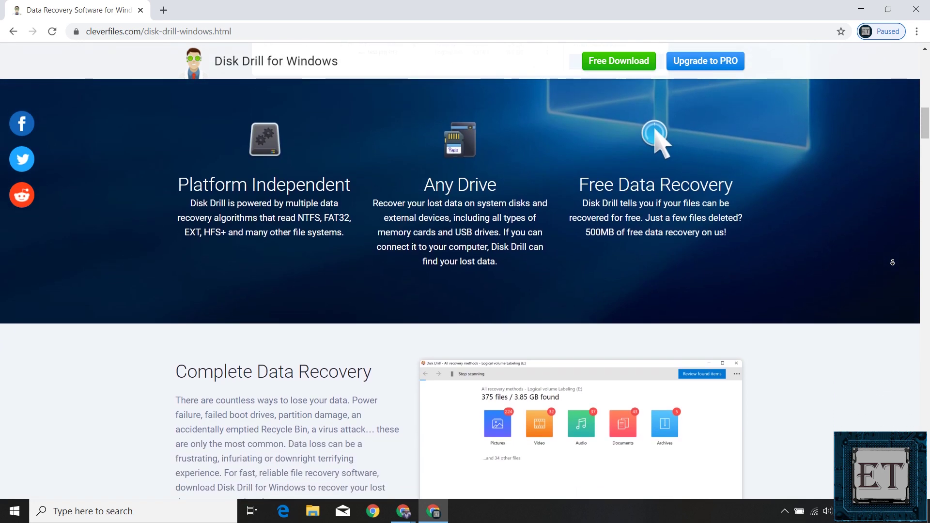
scroll(892, 263, down, 2)
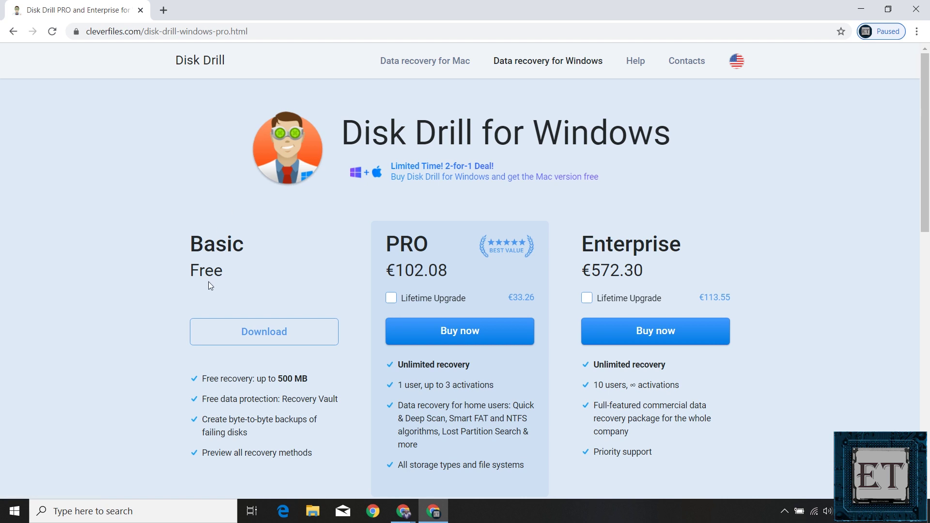
- Scroll the pricing page to review the 50% upgrade and 20% education/non-profit/gov discounts
scroll(161, 219, down, 3)
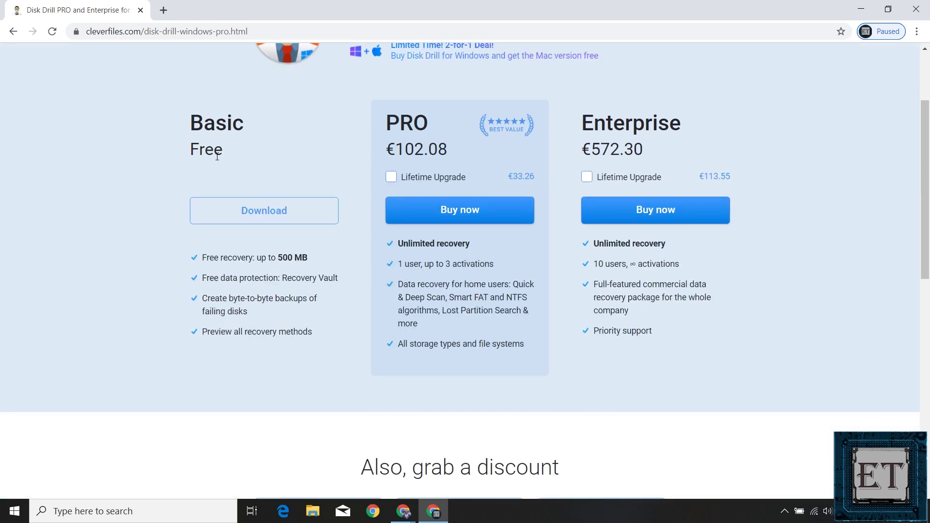
scroll(205, 162, up, 3)
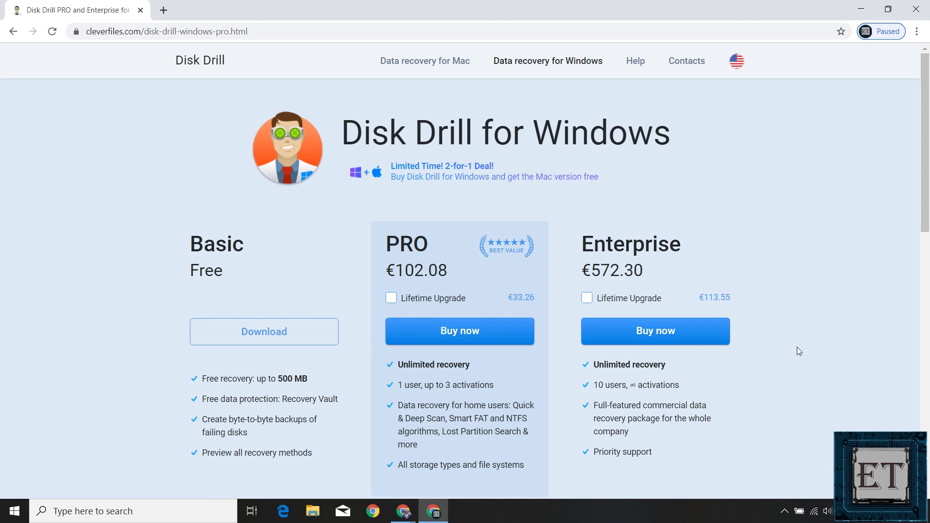
scroll(796, 349, down, 5)
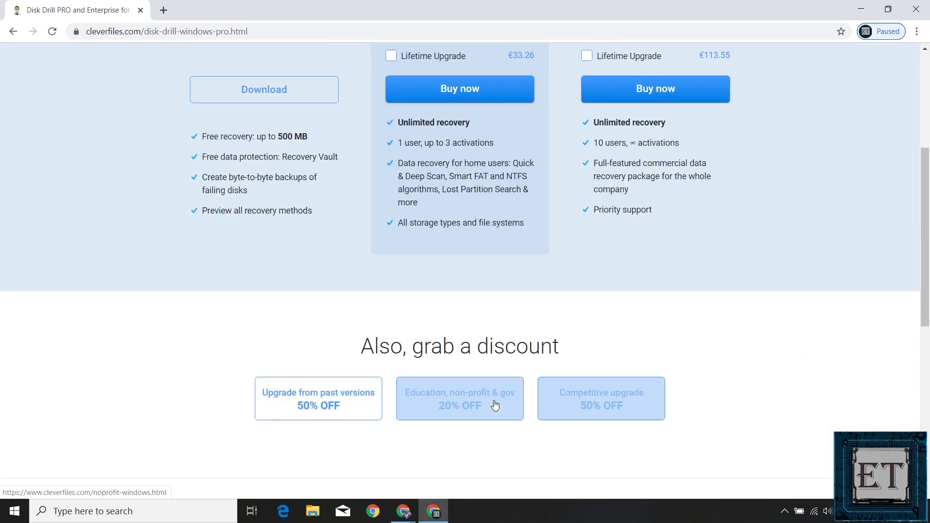
scroll(759, 350, up, 2)
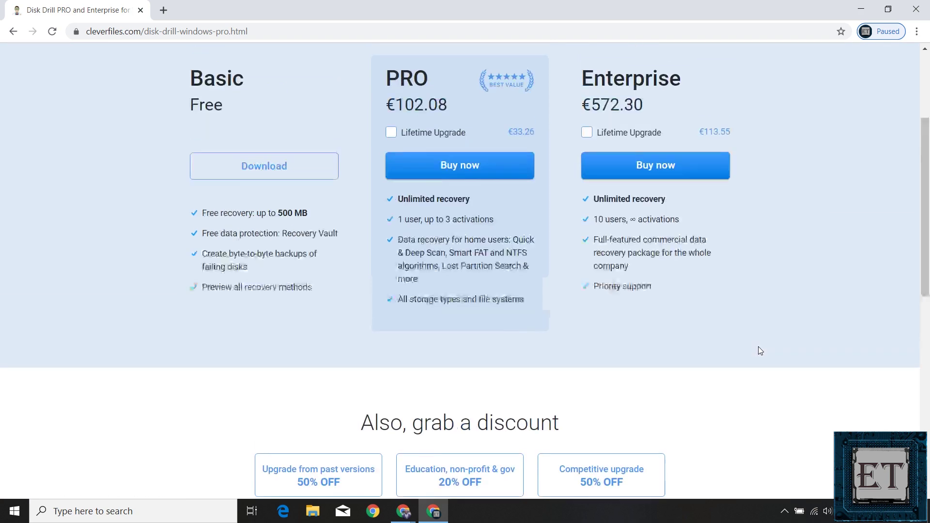
scroll(760, 350, up, 3)
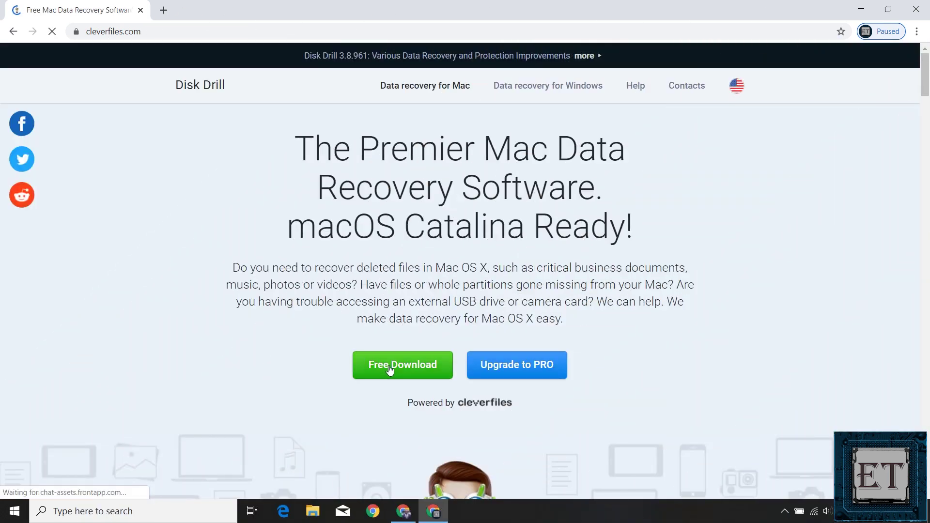
- Start the free download of disk-drill-win.exe (46.4 MB)
click(390, 368)
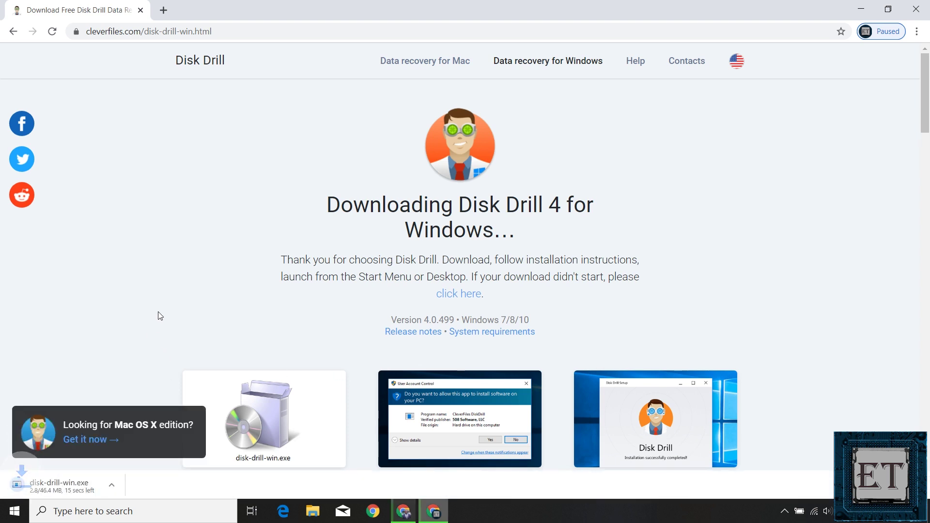
- Run disk-drill-win.exe, install Disk Drill 4.0.499.0, and launch it
click(80, 489)
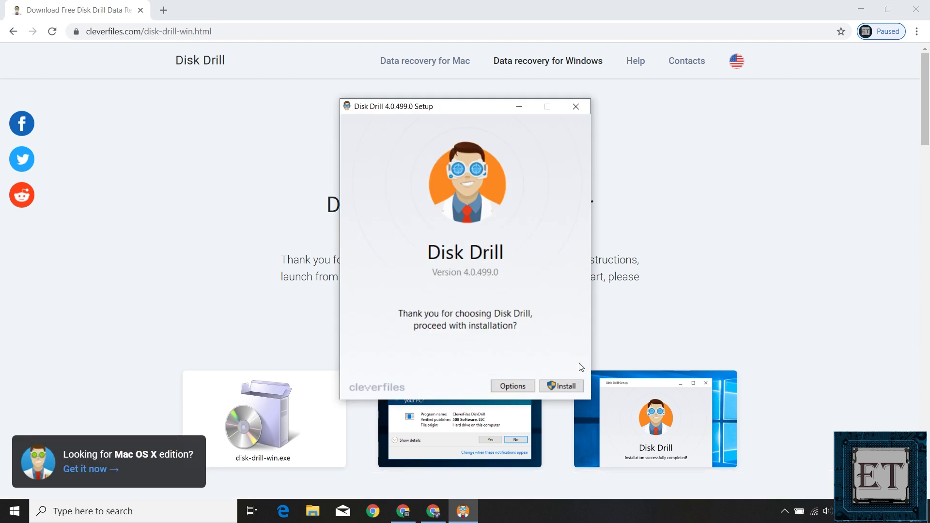
click(563, 389)
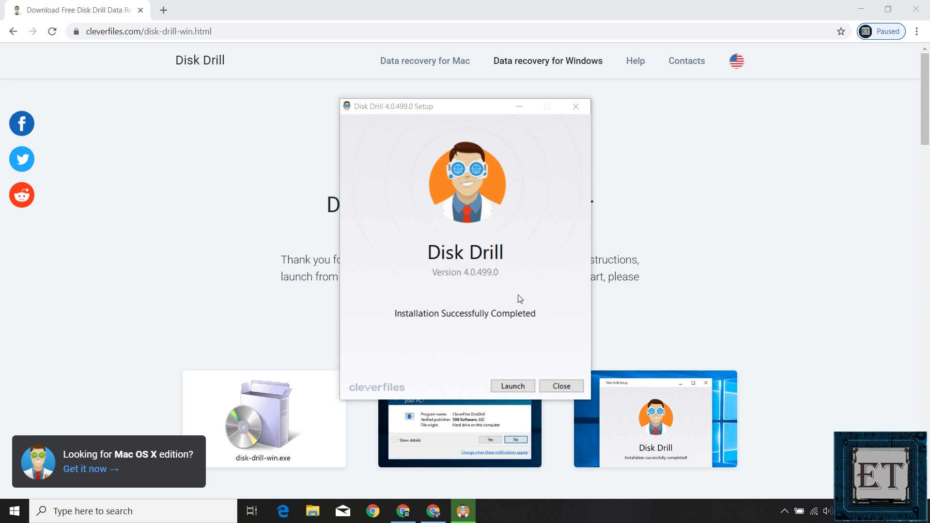
click(513, 385)
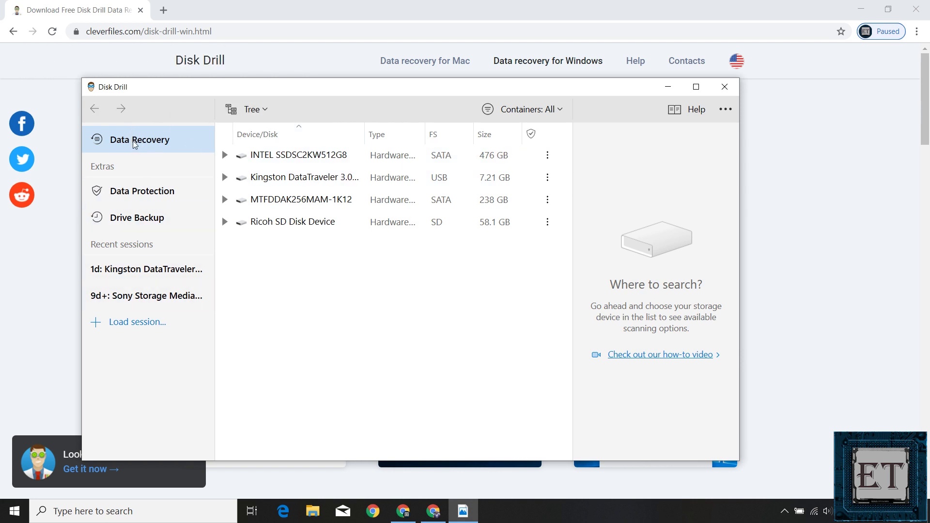
click(225, 156)
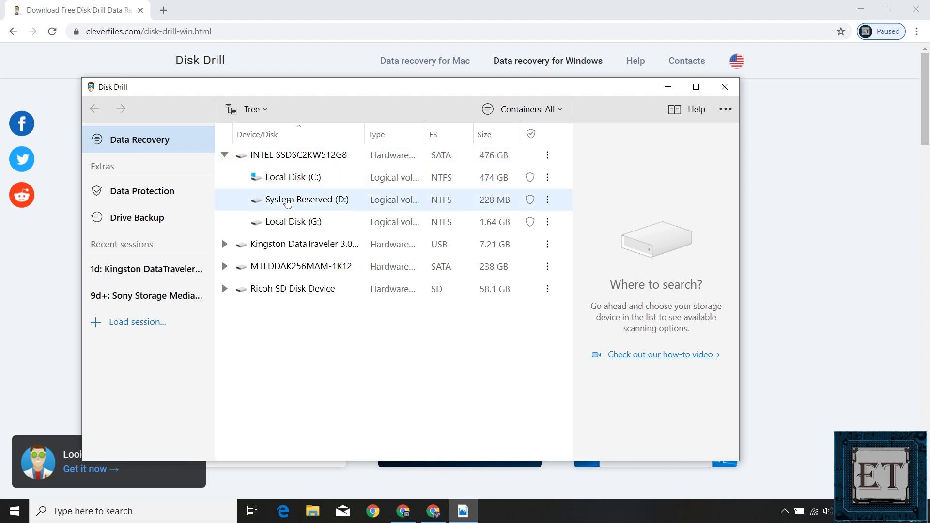
click(225, 155)
click(226, 157)
click(225, 155)
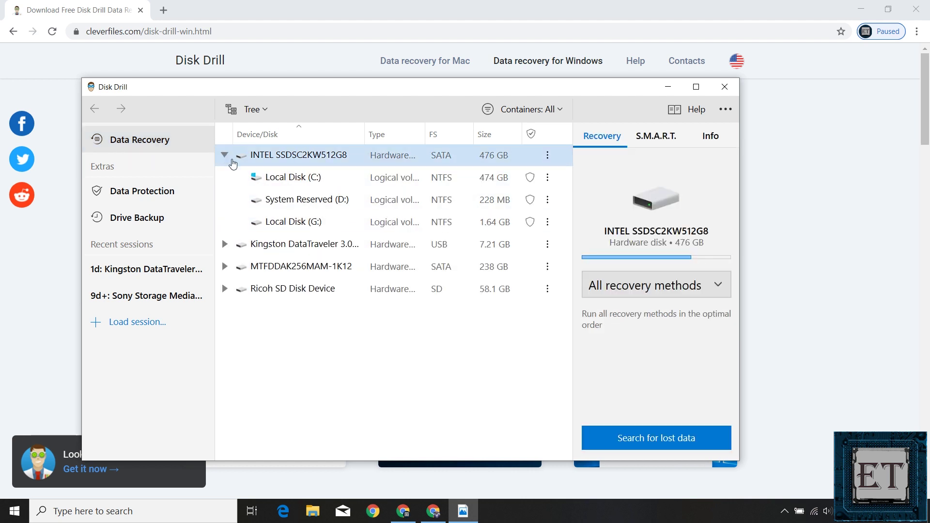
click(548, 178)
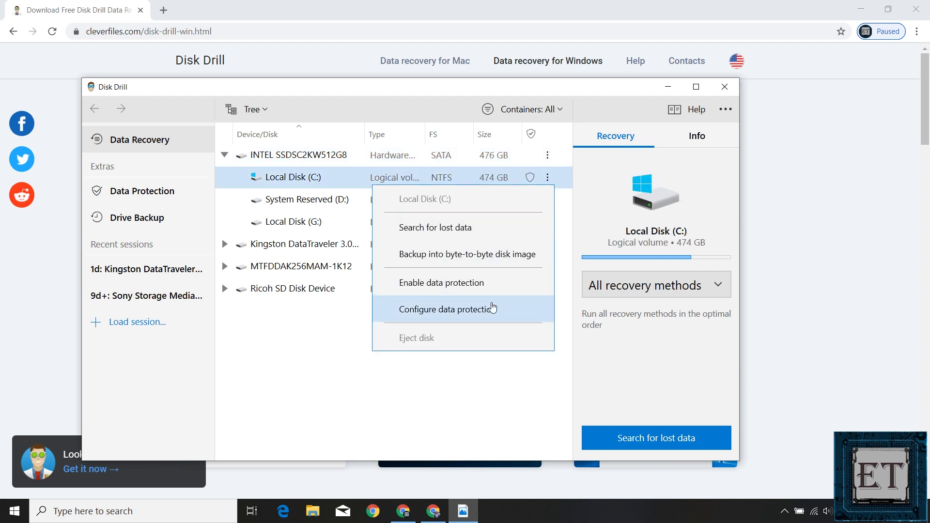
click(464, 374)
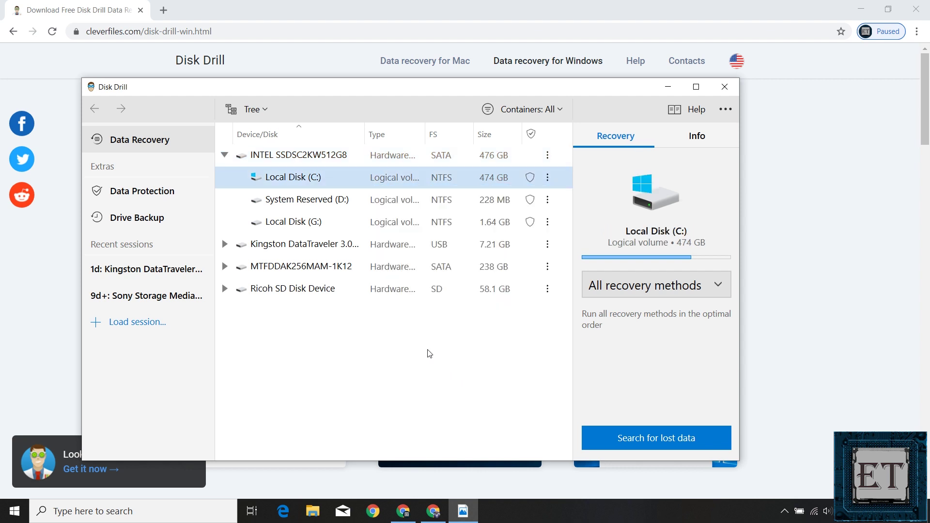
click(135, 192)
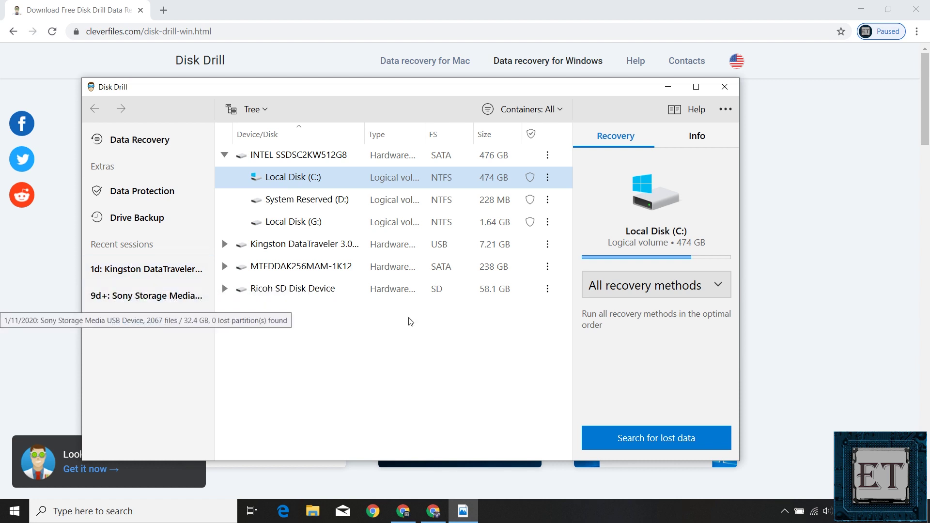
click(726, 114)
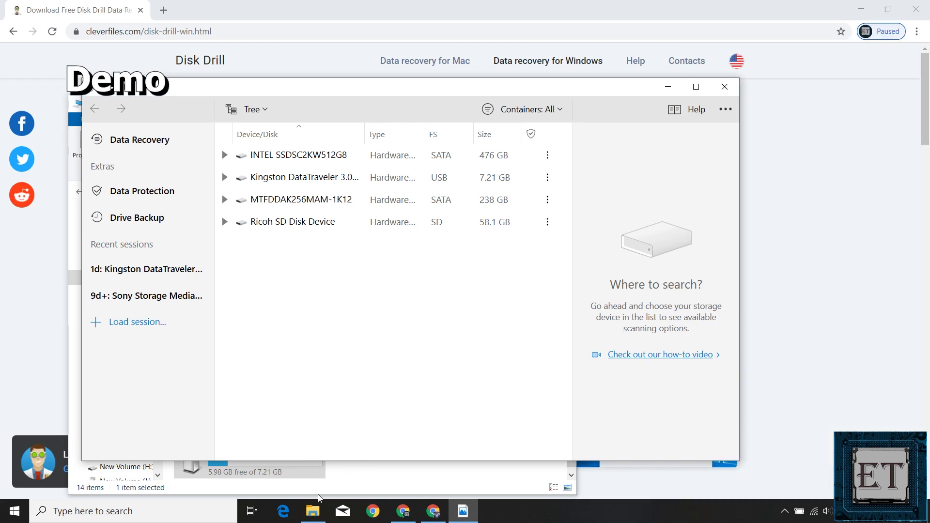
- Permanently delete all nine video files on USB drive New Volume (J:), then return to Disk Drill
click(316, 511)
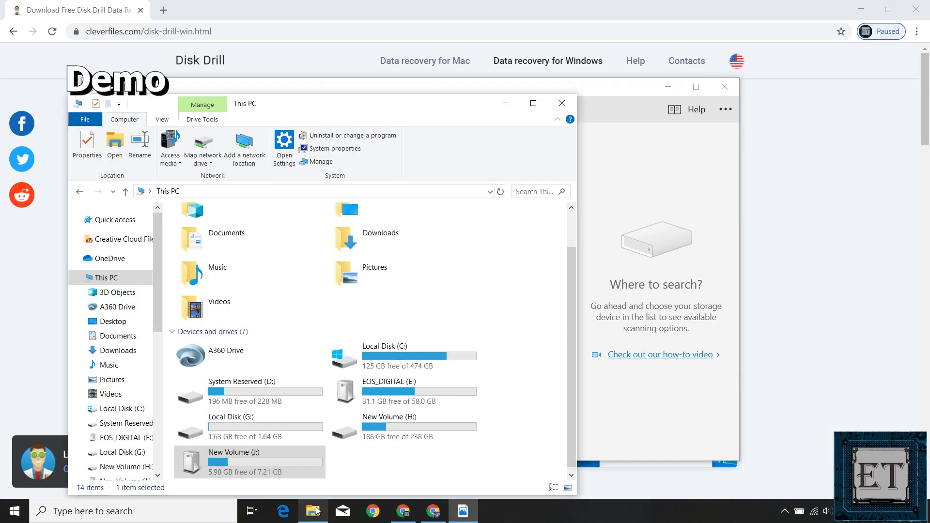
double_click(268, 454)
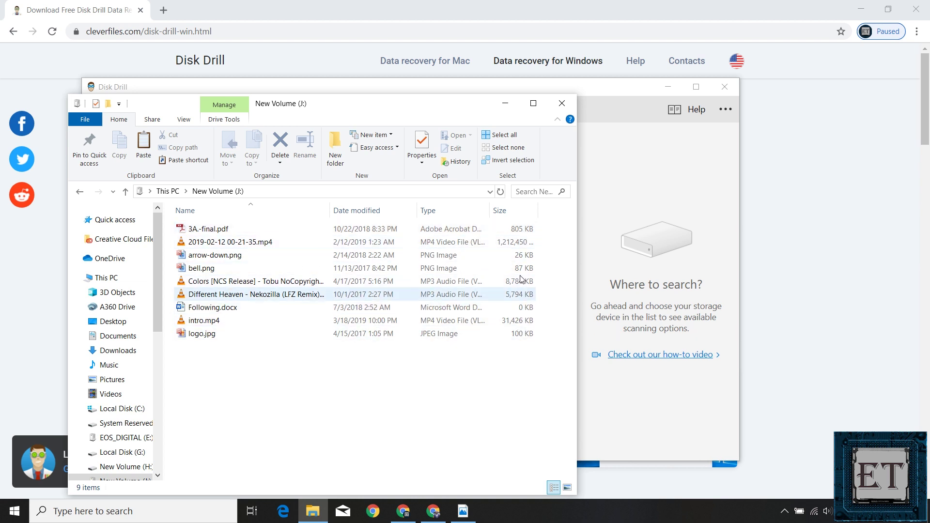
click(513, 243)
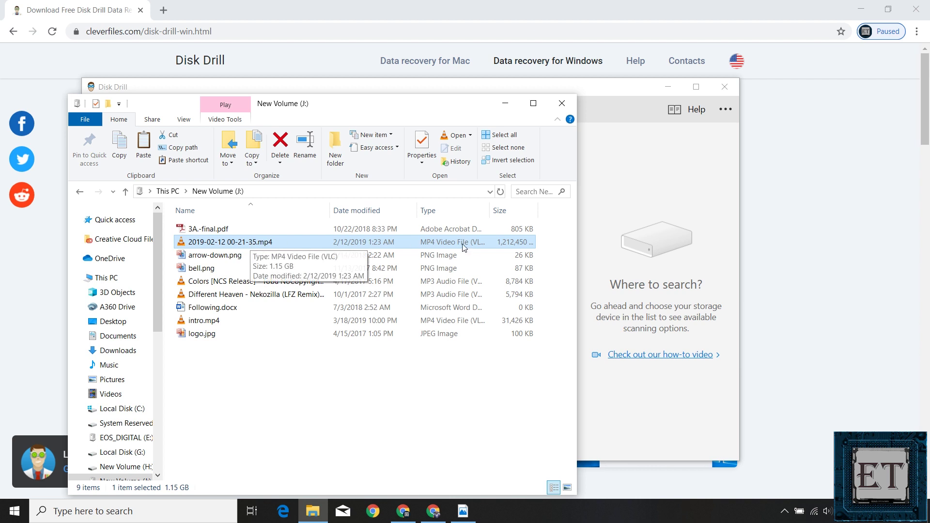
click(441, 378)
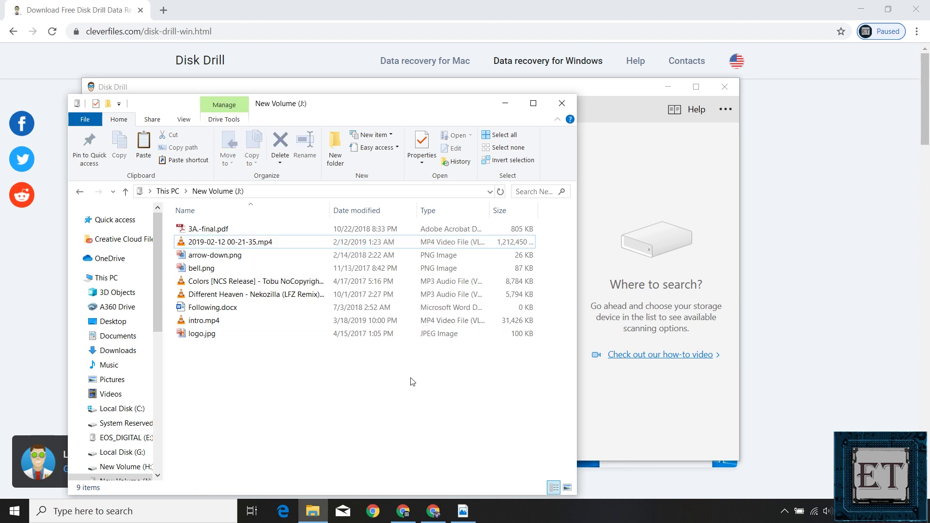
key(ctrl+a)
key(shift+Delete)
click(508, 267)
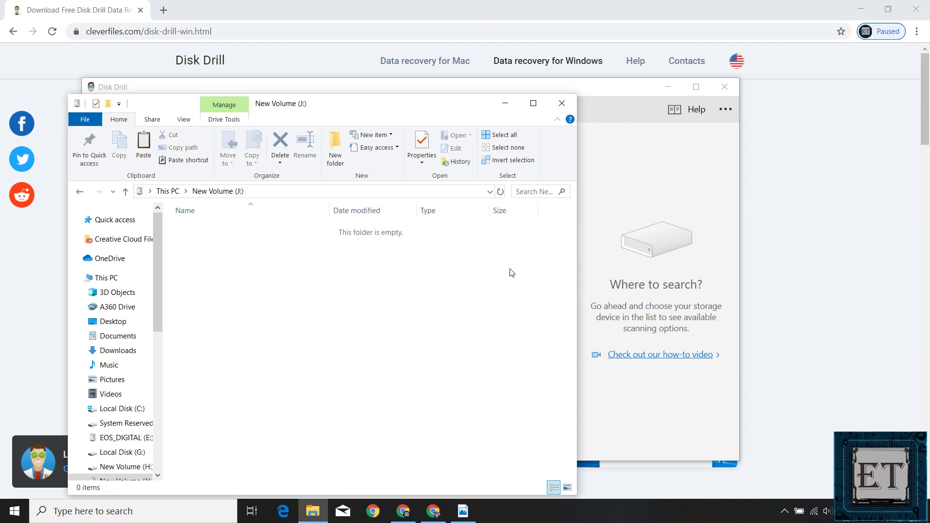
click(608, 219)
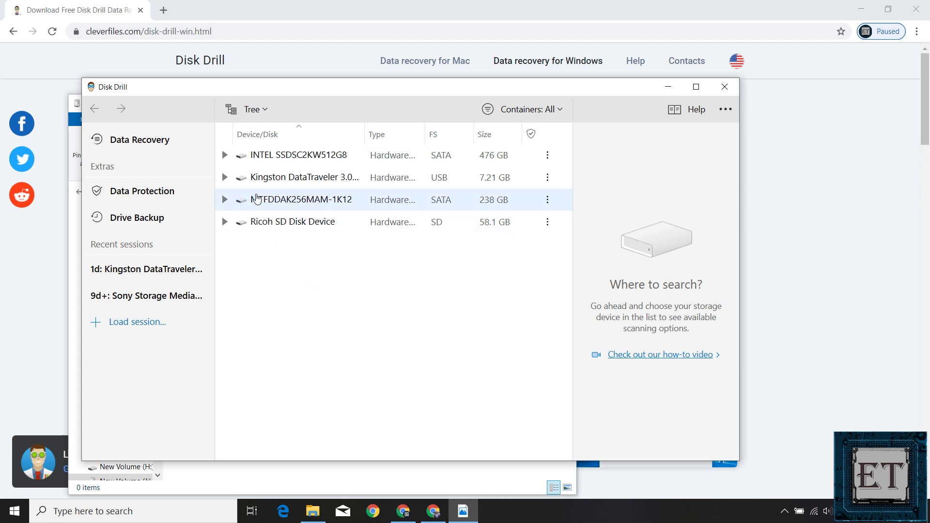
- Run Search for lost data on the Kingston DataTraveler 3.0 USB drive
click(547, 178)
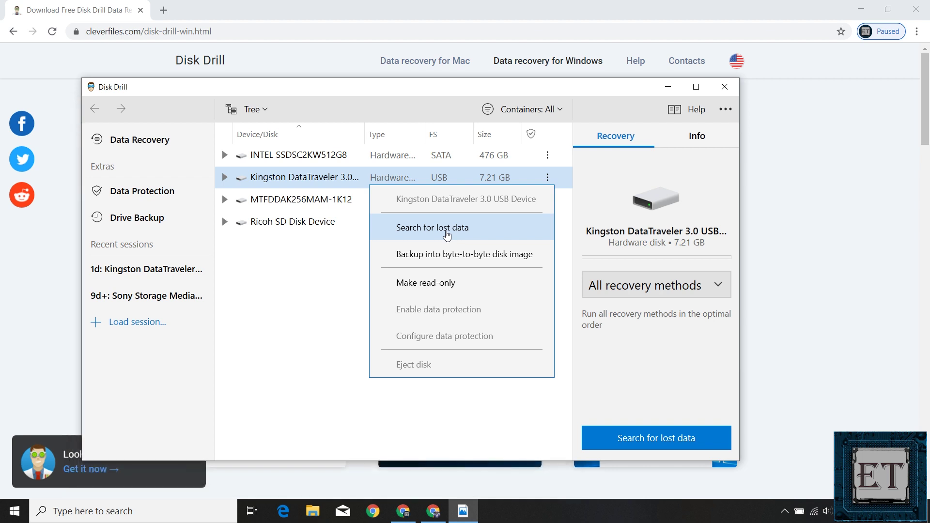
click(447, 235)
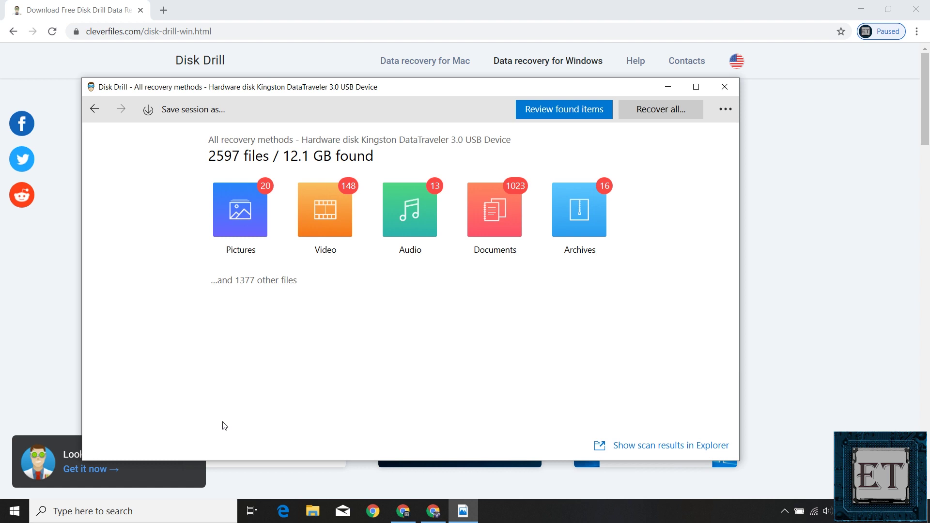
- Show the 148 found videos and expand Found files and New Volume (J)
click(330, 227)
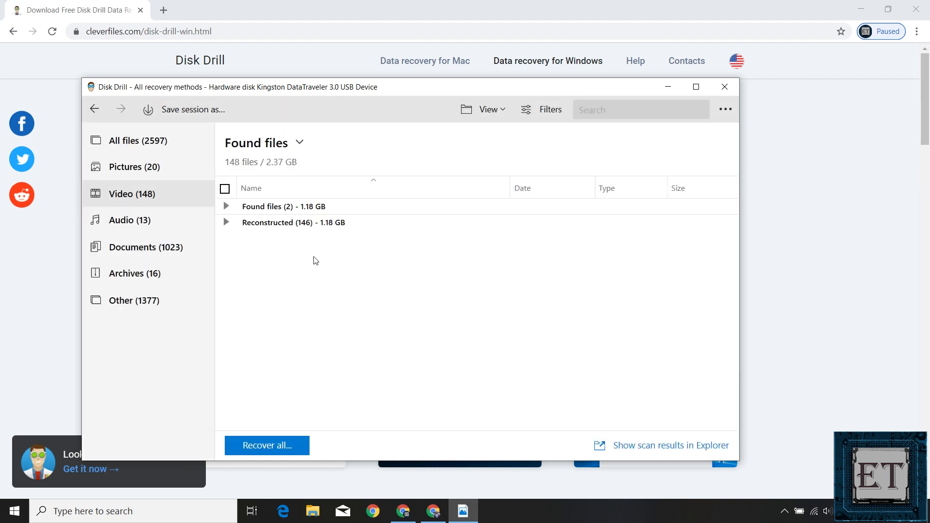
click(226, 207)
click(246, 222)
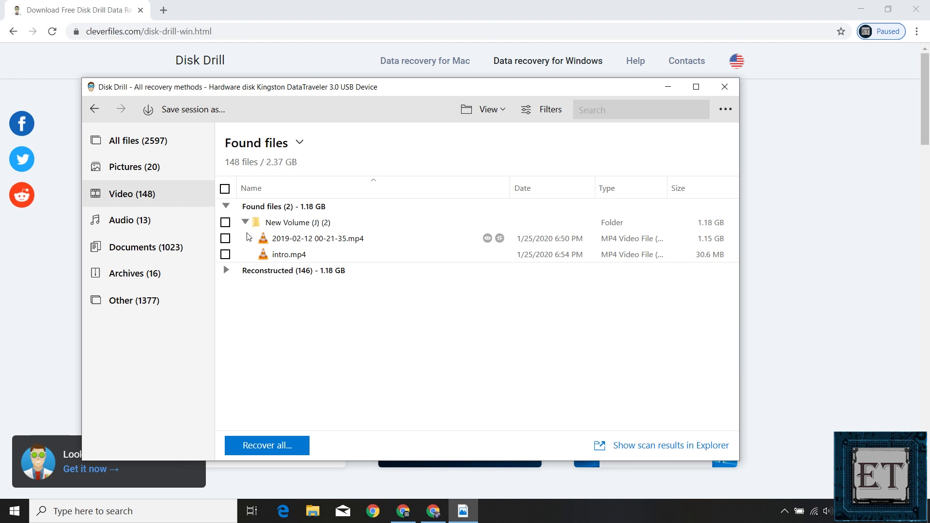
- Preview and play the deleted intro.mp4, including in a separate player window
click(479, 252)
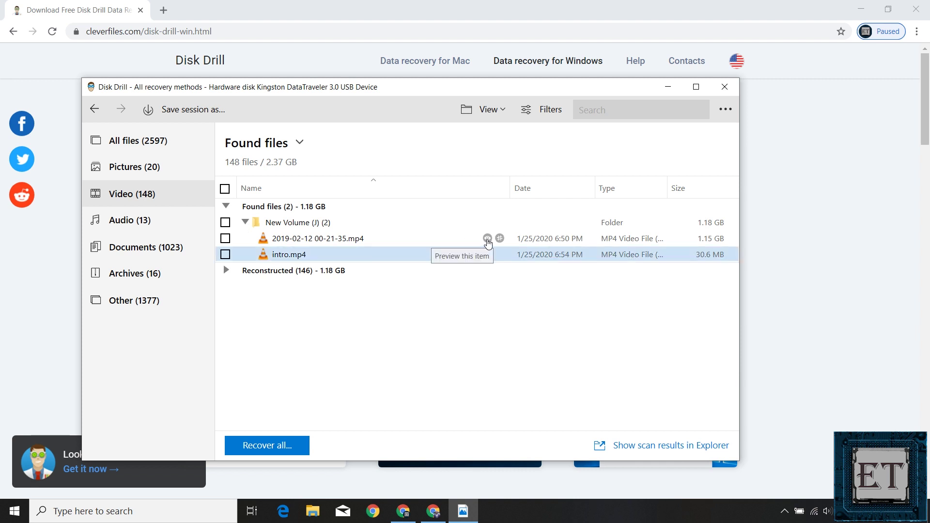
click(487, 238)
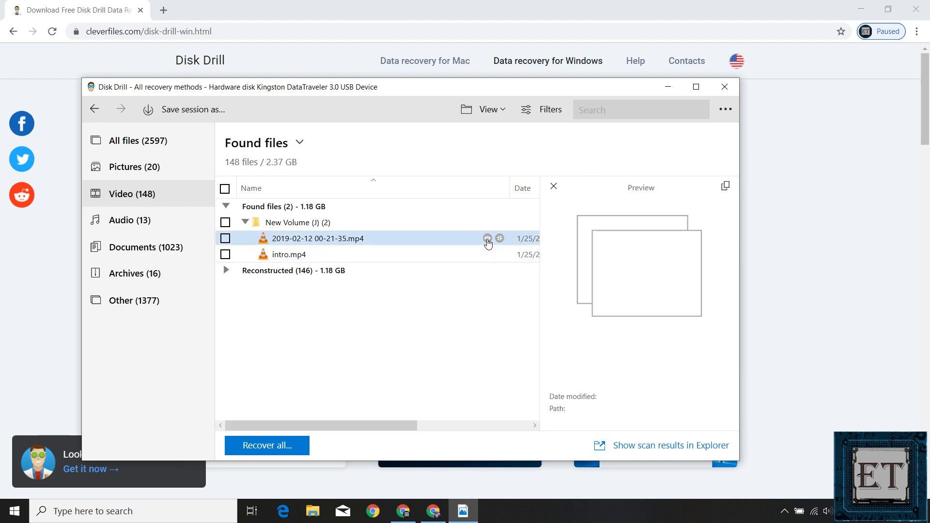
click(488, 255)
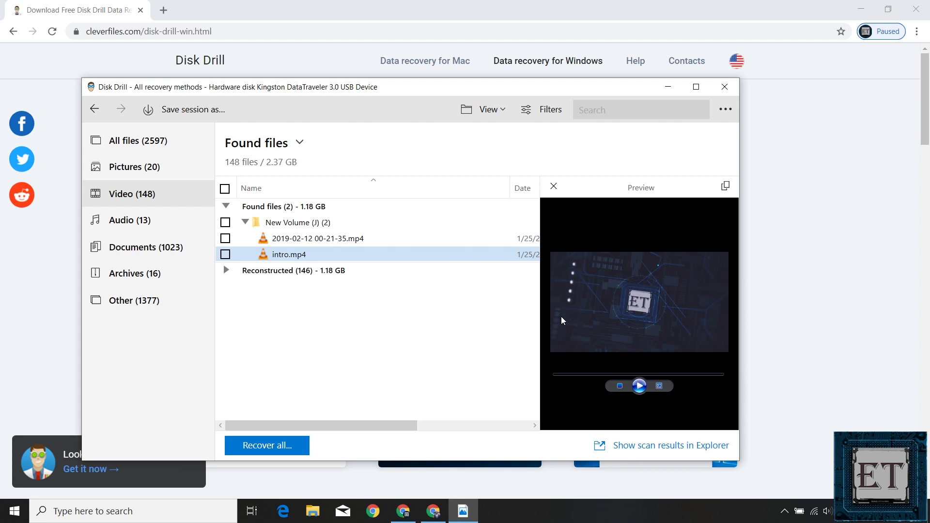
click(639, 387)
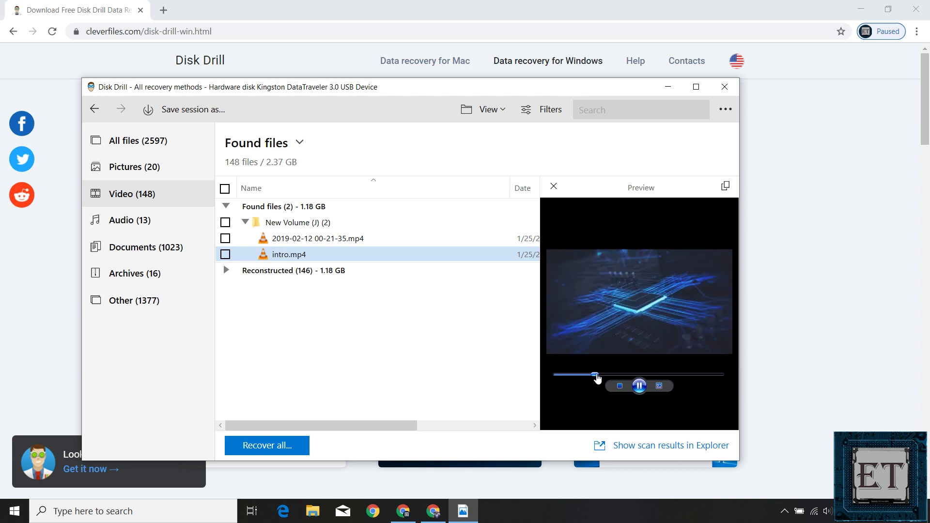
click(660, 387)
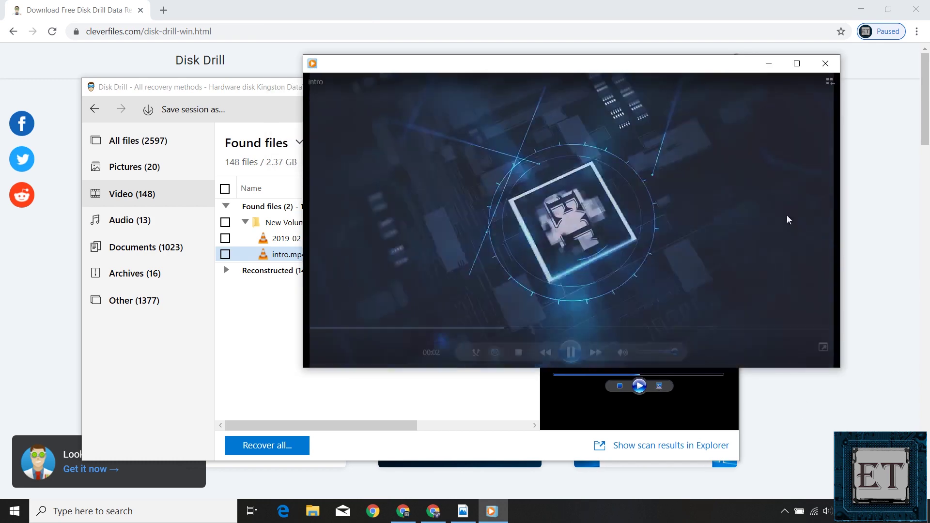
click(826, 64)
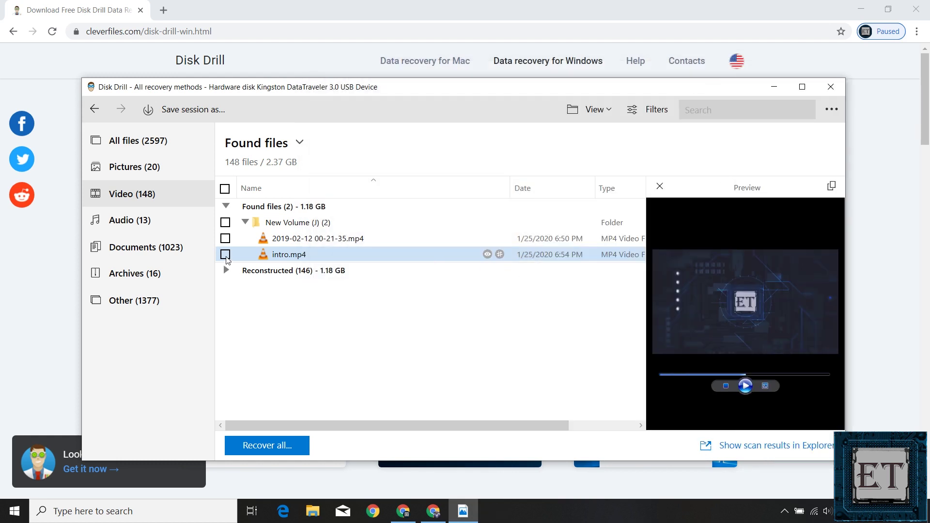
click(225, 255)
click(226, 242)
click(227, 242)
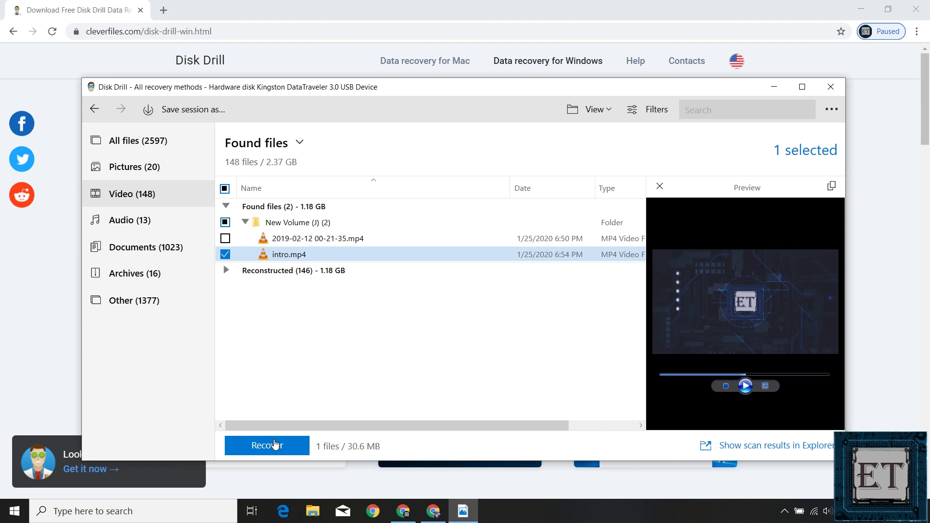
click(660, 186)
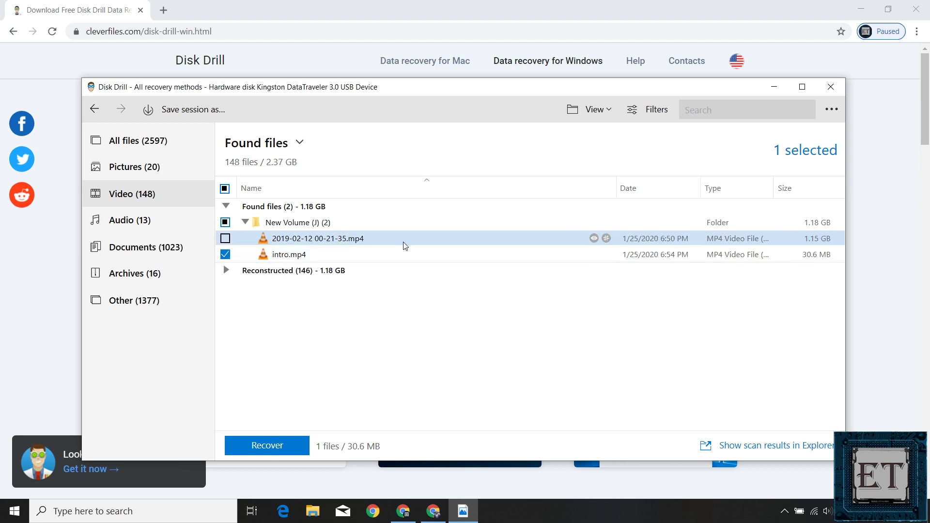
click(225, 239)
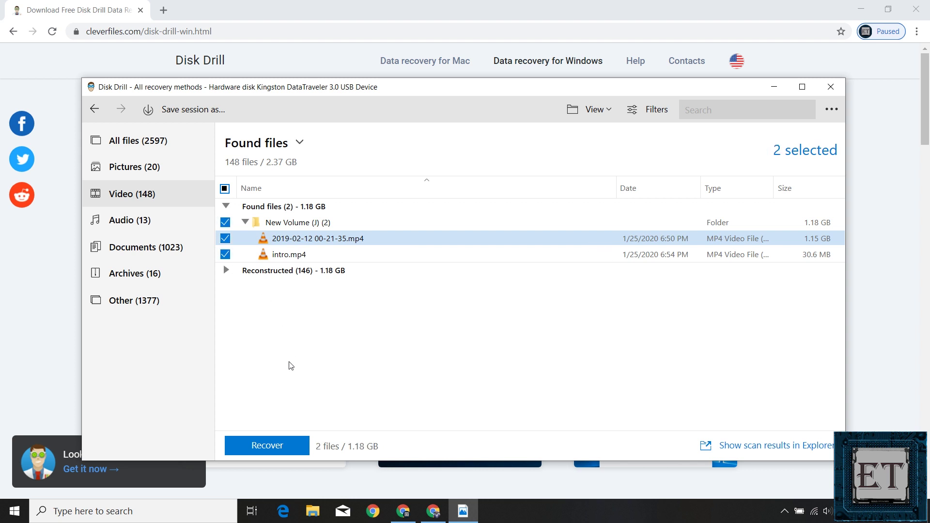
click(278, 449)
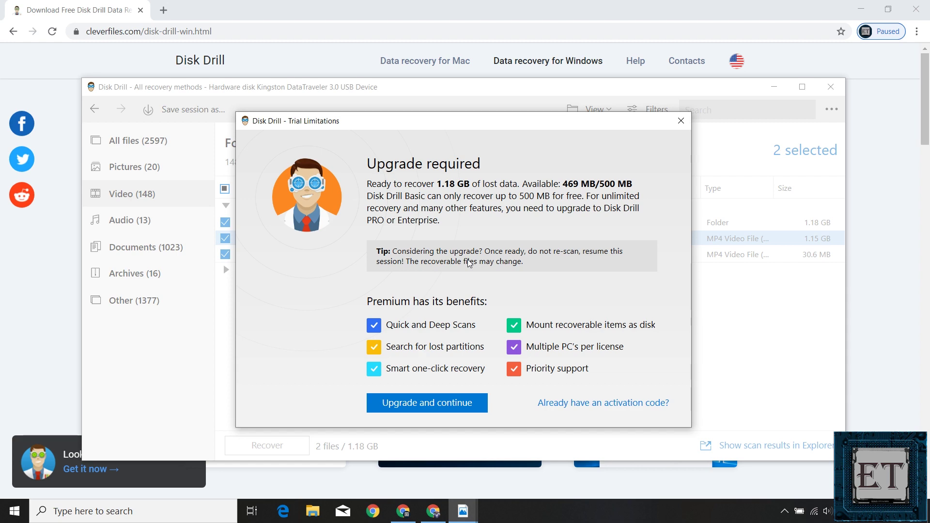
- Dismiss the upgrade notice and activate Disk Drill PRO by pasting the licence activation code
click(680, 122)
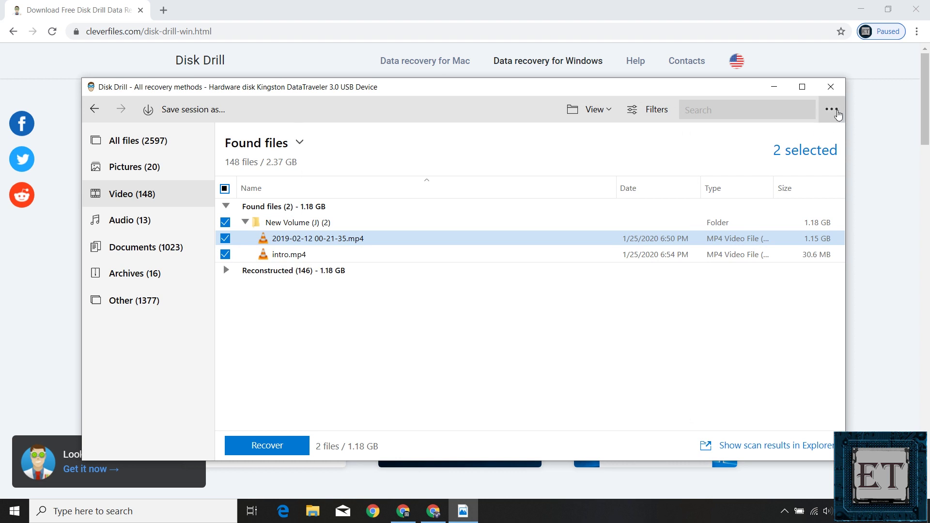
click(839, 114)
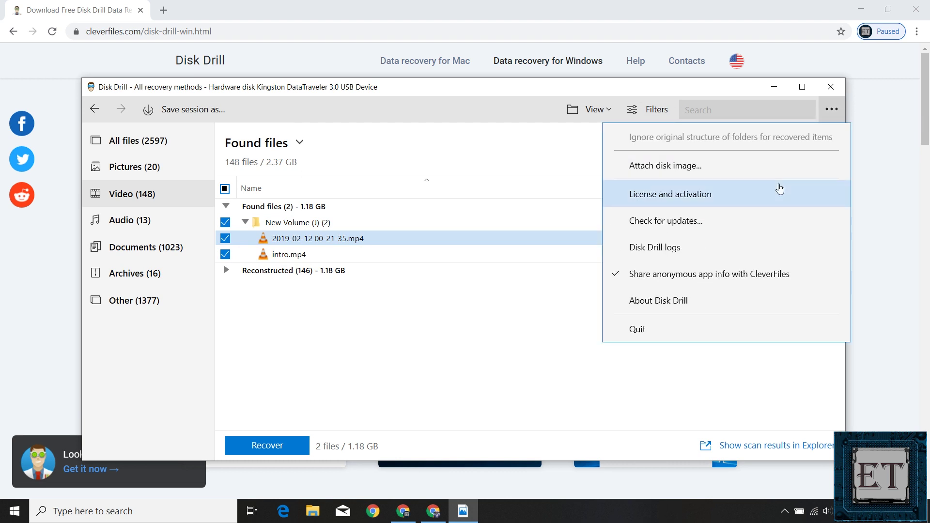
click(661, 196)
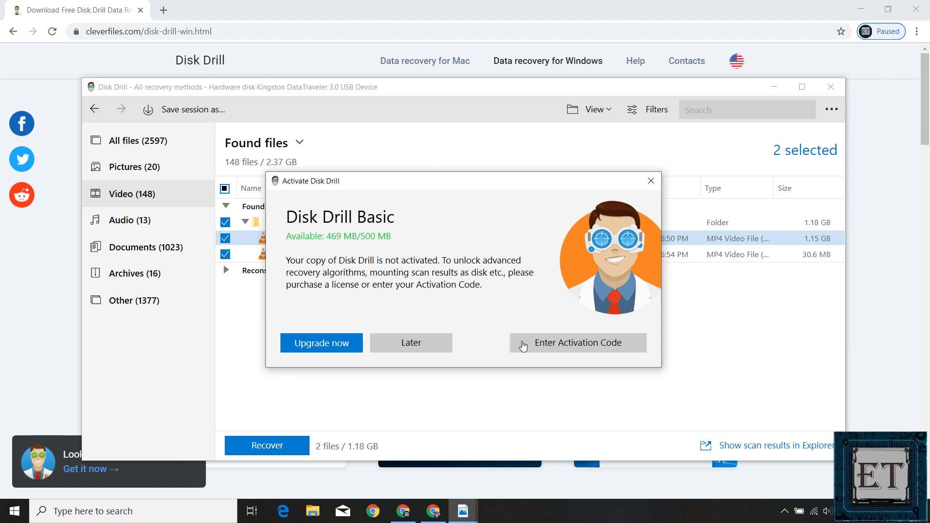
click(569, 348)
key(ctrl+v)
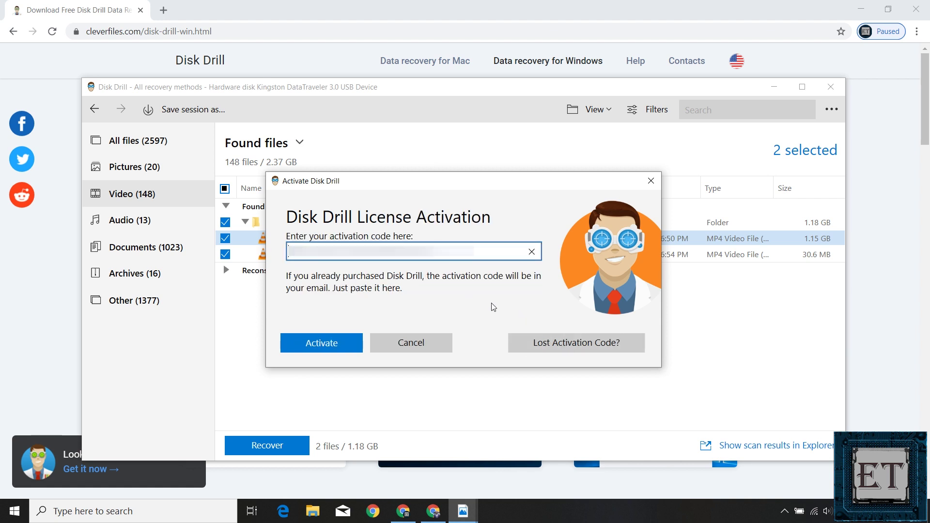
click(339, 350)
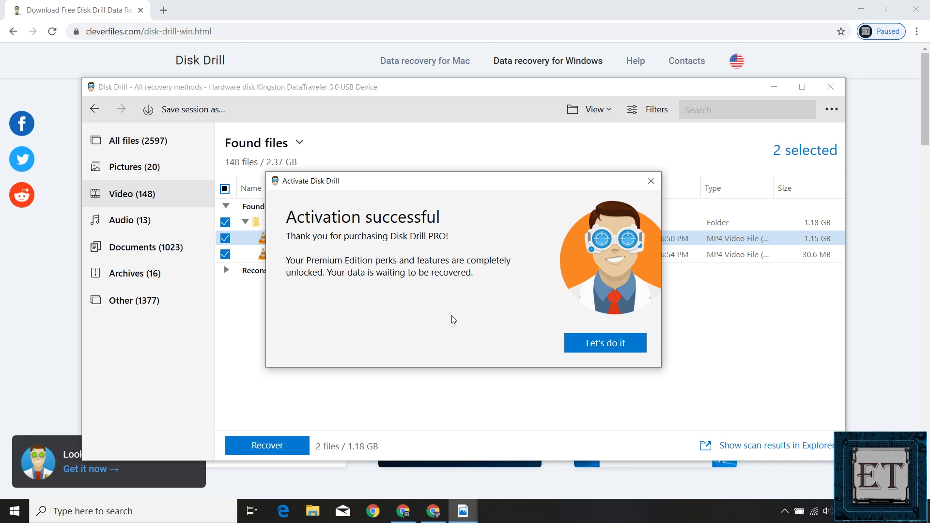
click(586, 344)
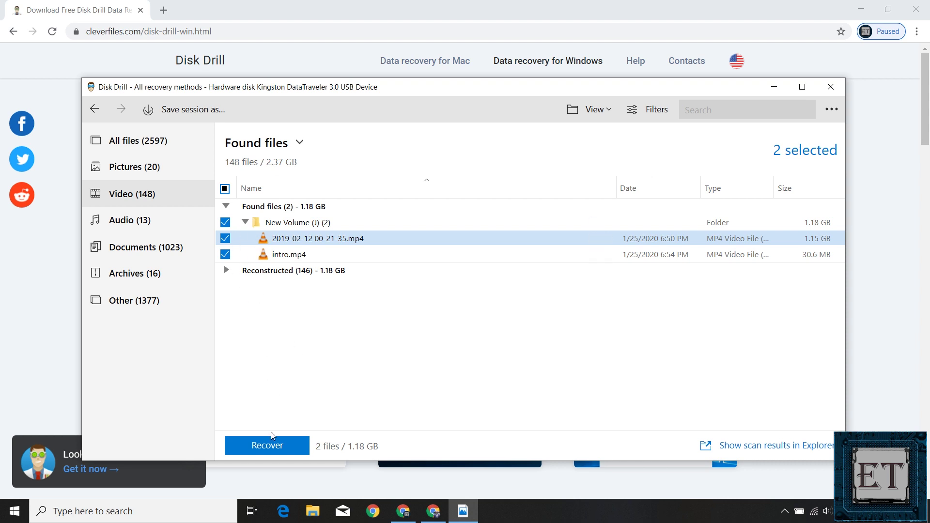
- Recover intro.mp4 and the 2019-02-12 video, 1.18 GB in total, to the Desktop
click(270, 446)
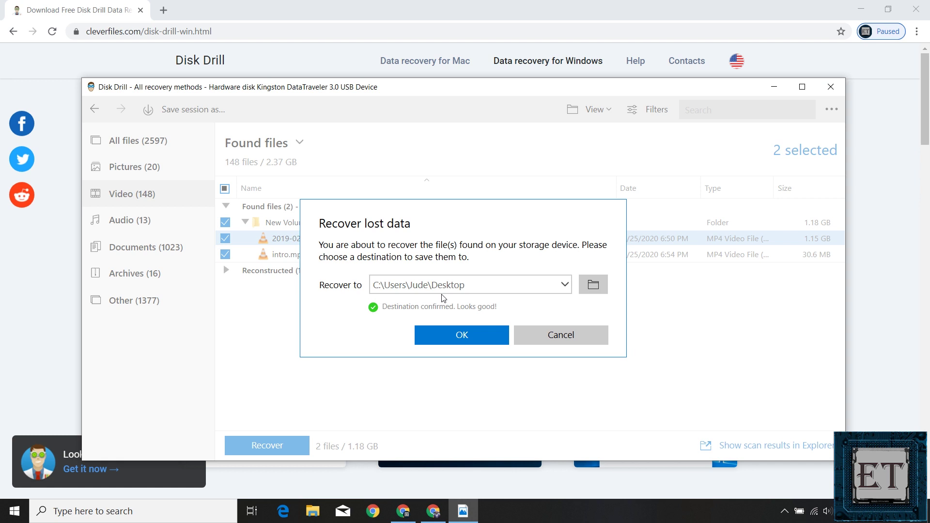
click(460, 343)
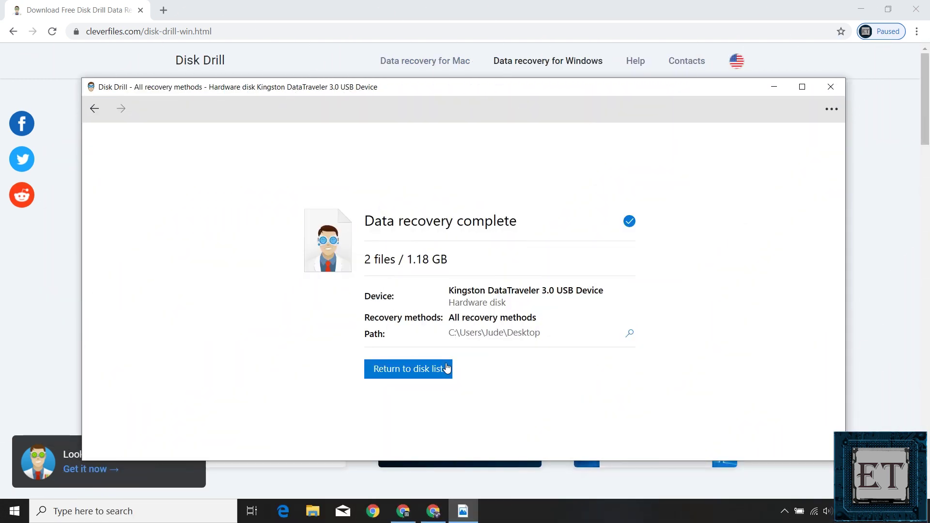
- Open the Desktop's Found files folder, the New Volume (J:) drive and the Demo Files 2 folder
key(super+d)
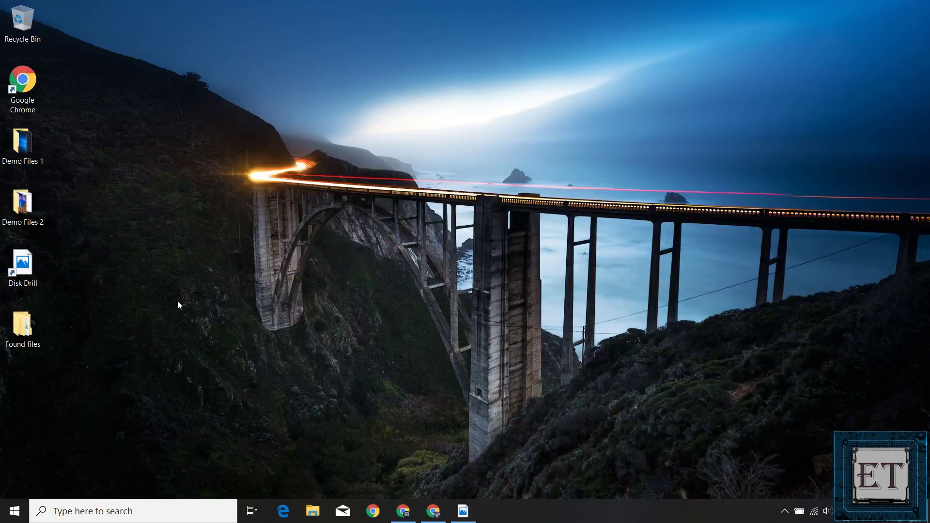
mouse_move(23, 335)
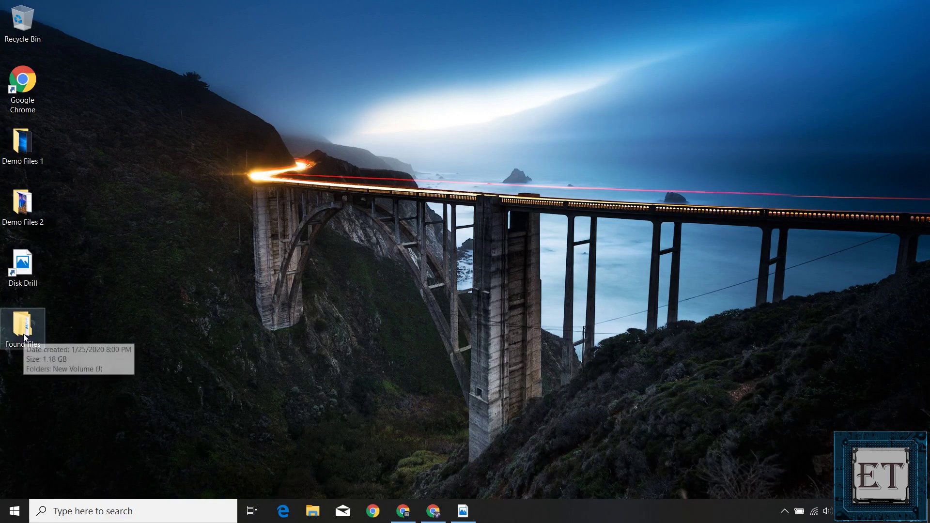
double_click(23, 333)
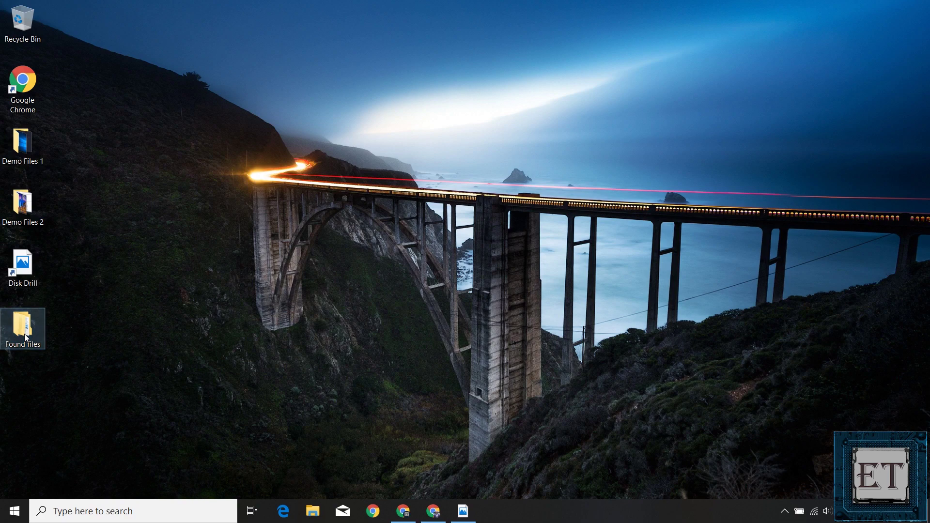
double_click(221, 230)
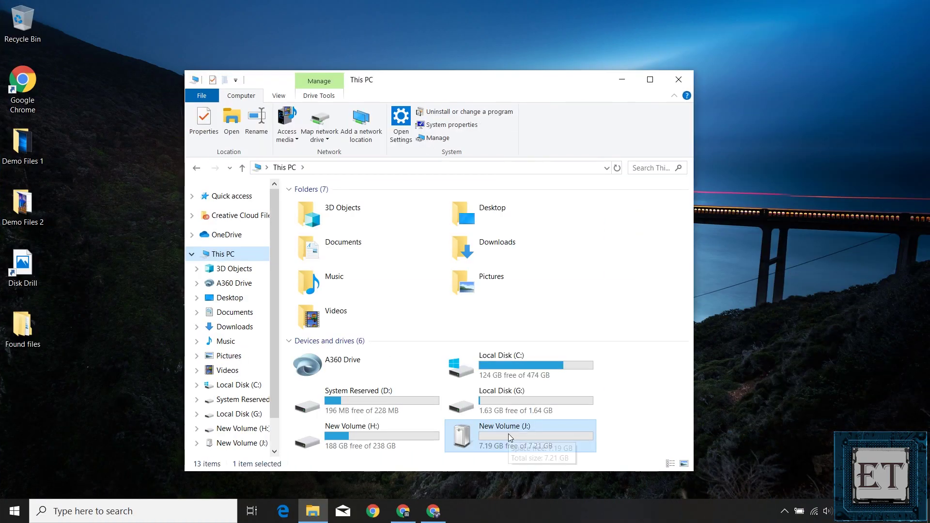
double_click(508, 435)
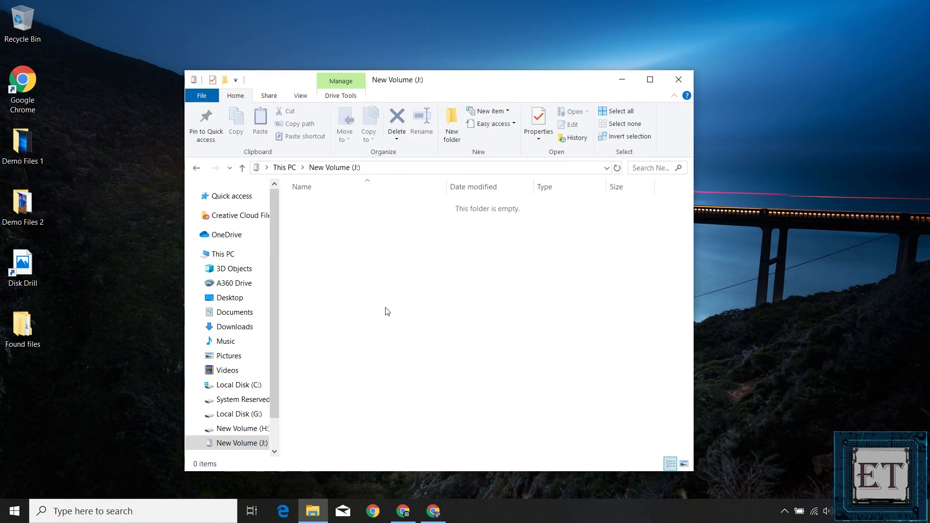
double_click(23, 204)
- Copy all eight Demo Files 2 files onto New Volume (J:), then permanently delete them
drag(540, 79, 845, 62)
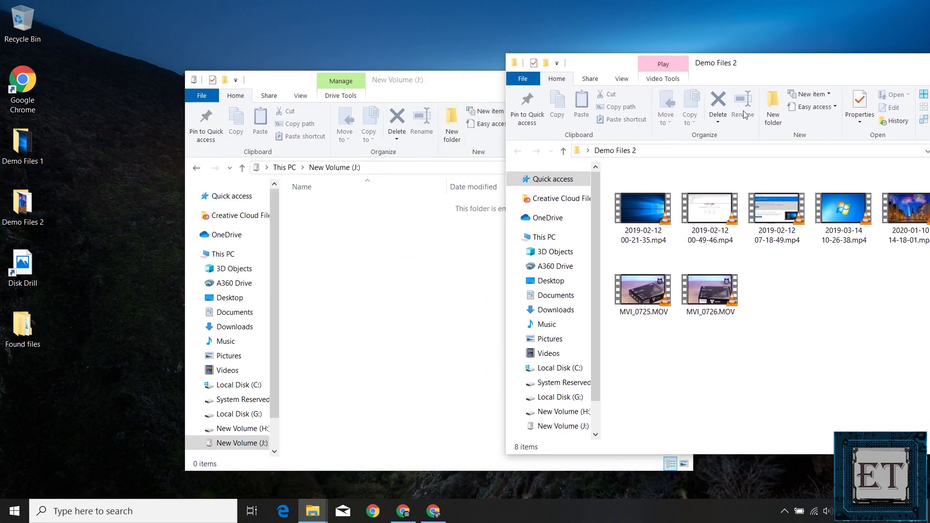
drag(300, 80, 174, 81)
key(ctrl+a)
drag(644, 296, 376, 311)
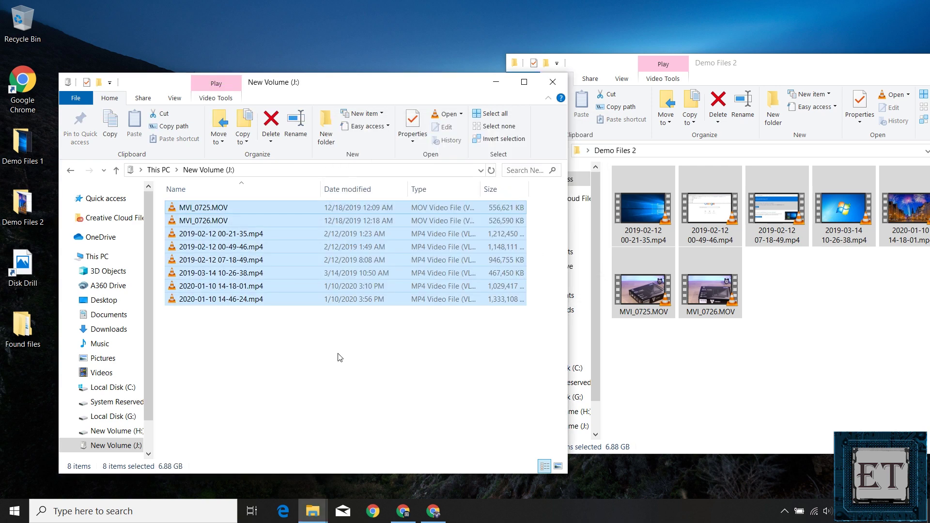
key(shift+Delete)
key(Return)
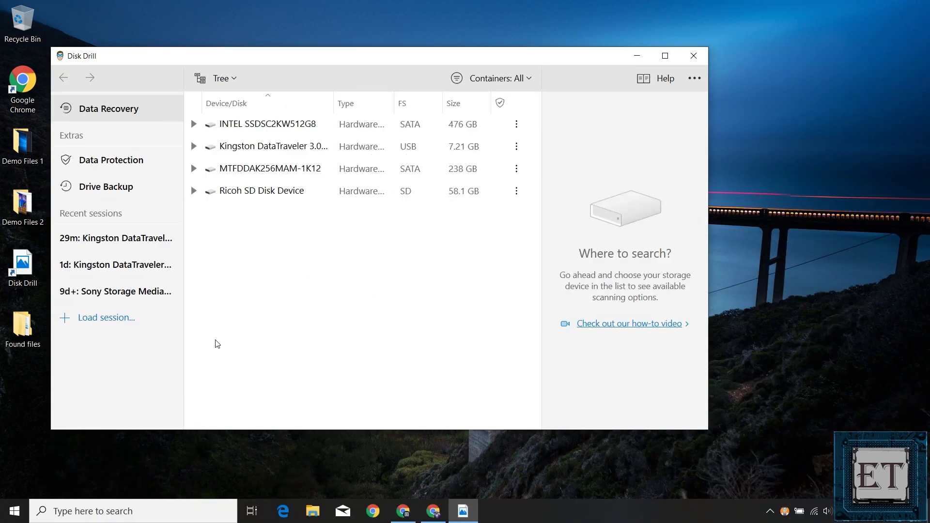
- Scan the Kingston drive for lost videos and expand Reconstructed, Video, mp4 and mov
click(517, 146)
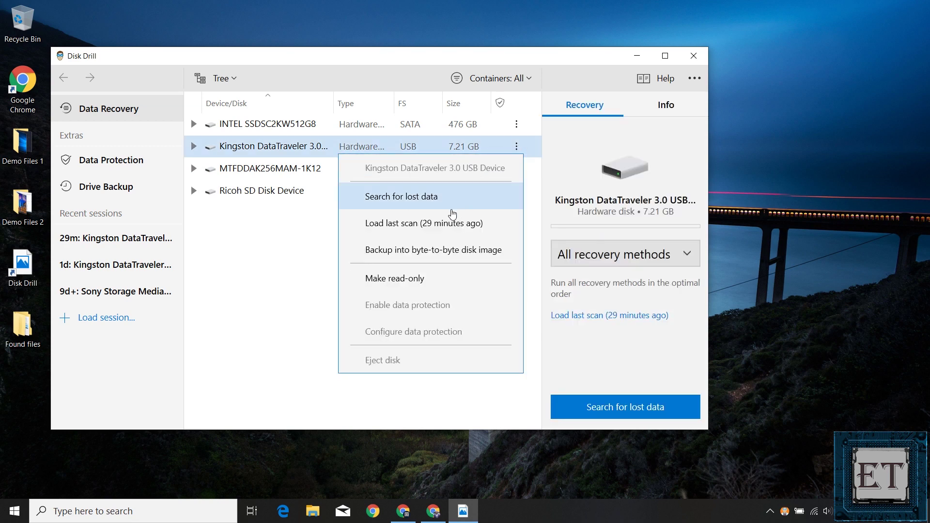
click(395, 198)
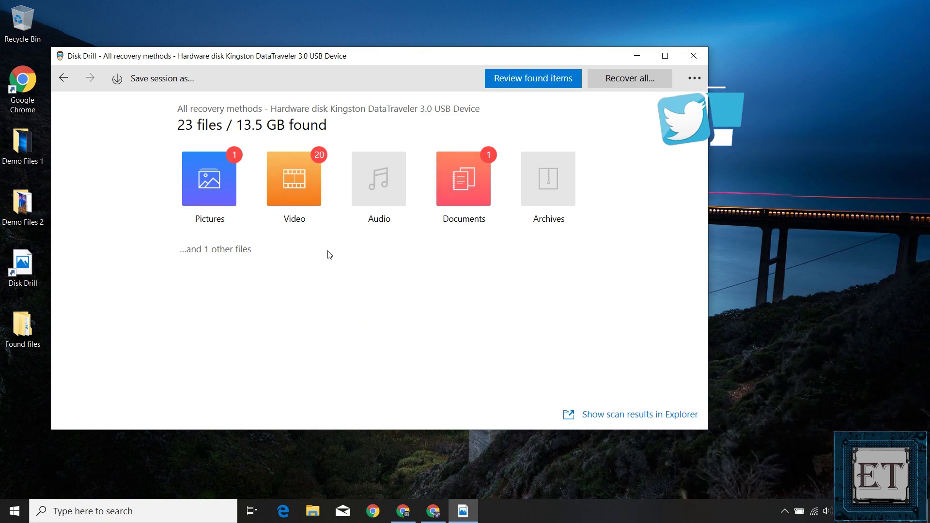
click(294, 179)
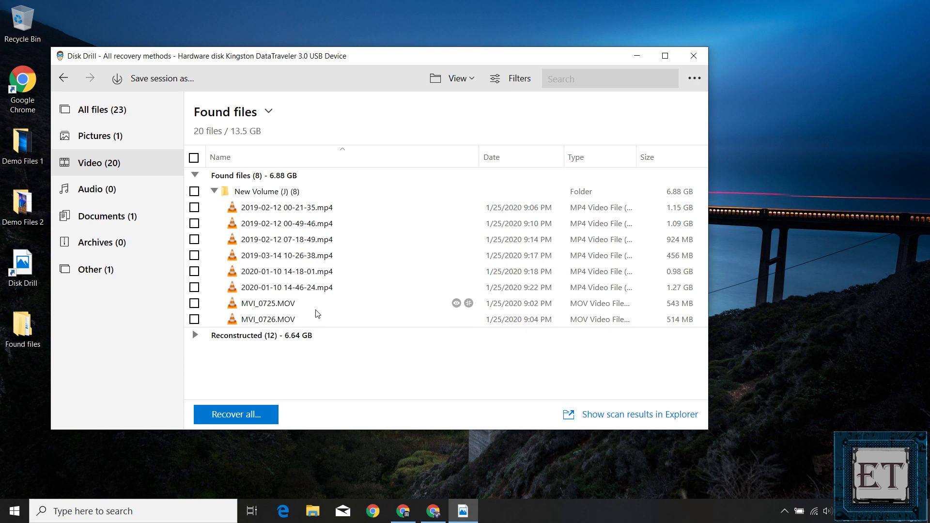
click(194, 335)
click(214, 351)
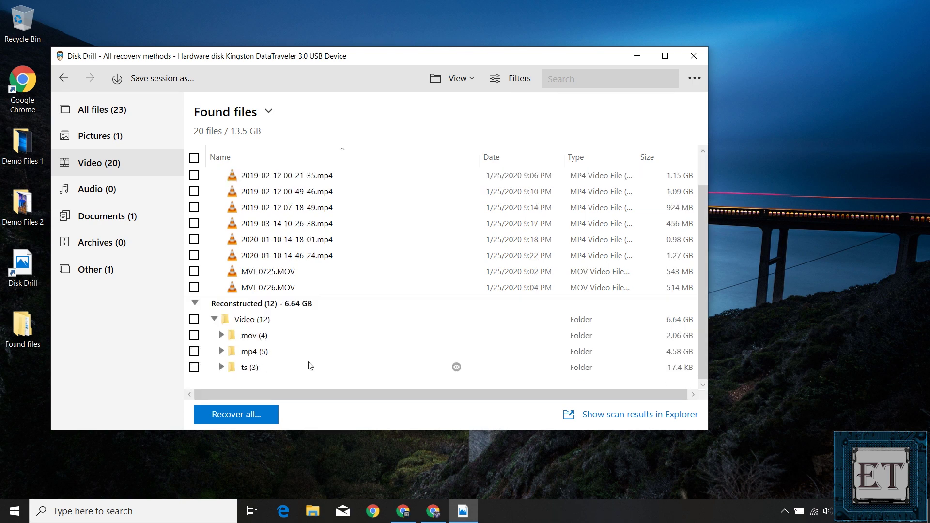
click(221, 352)
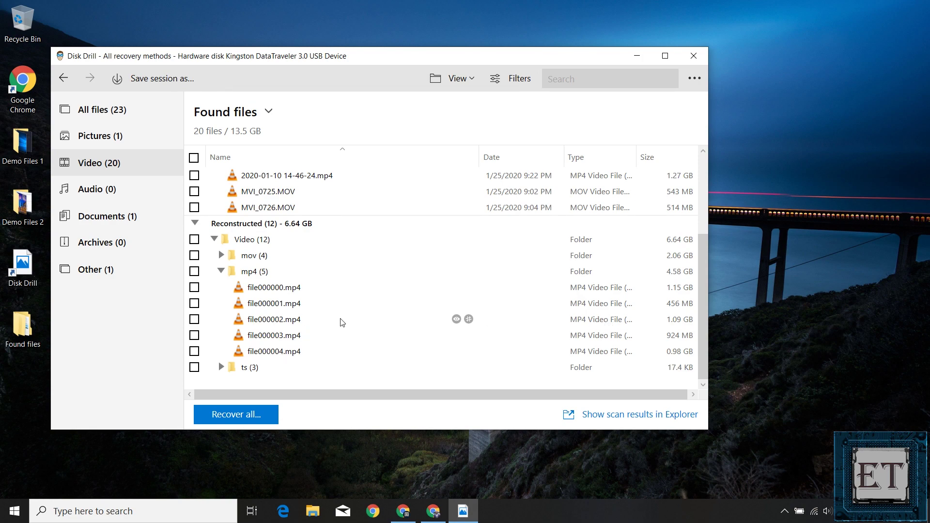
click(222, 256)
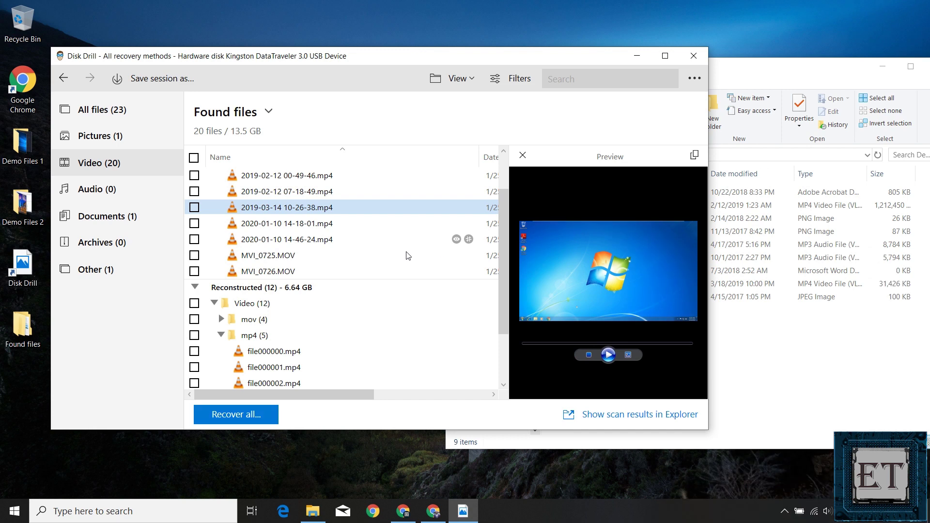
- Filter to Pictures (1), preview the found logo.jpg, and select the original logo.jpg in Demo Files 1
click(108, 136)
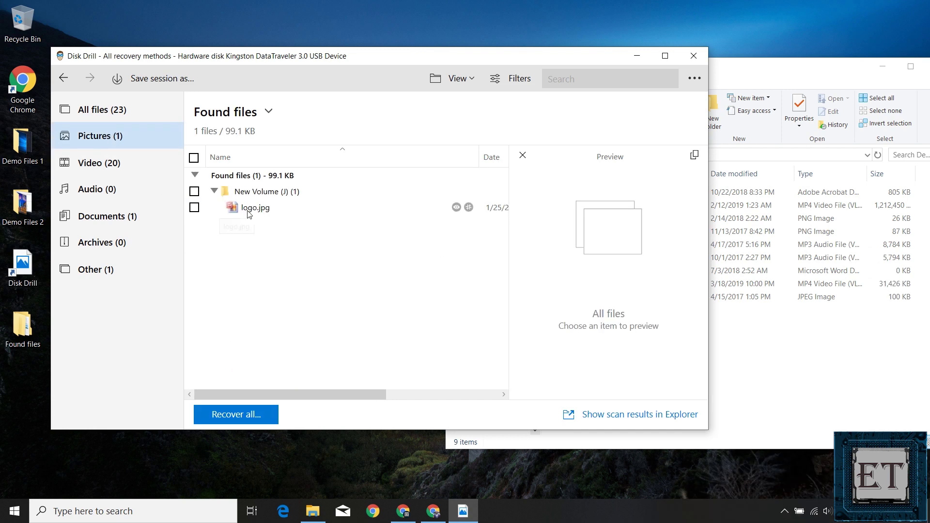
click(245, 209)
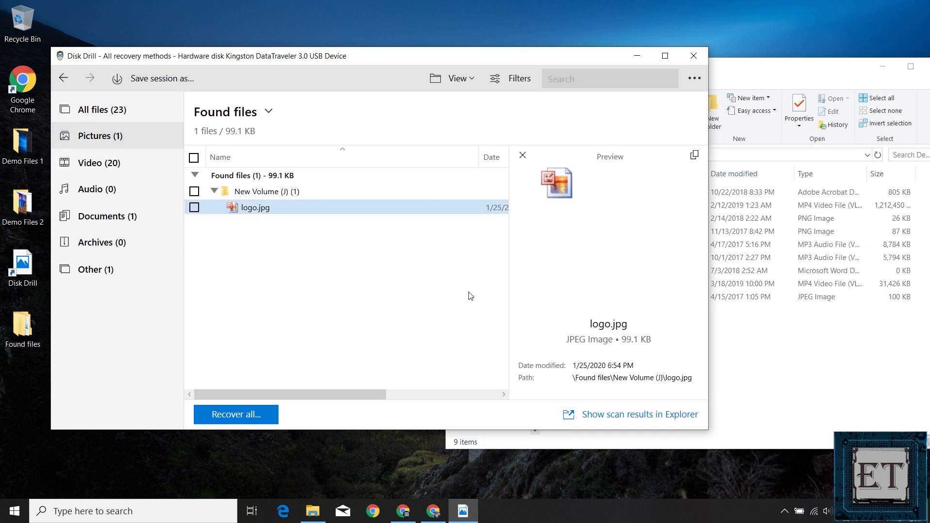
click(719, 334)
click(596, 296)
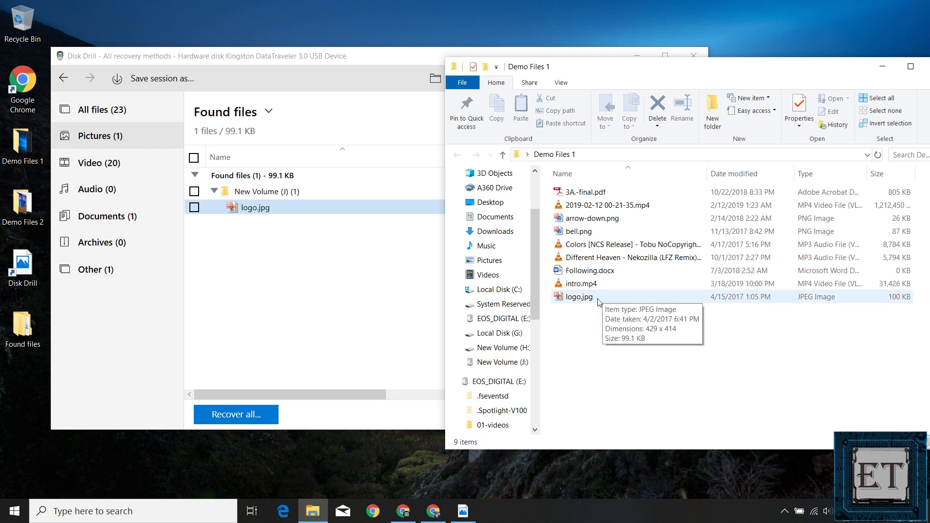
click(400, 241)
mouse_move(376, 212)
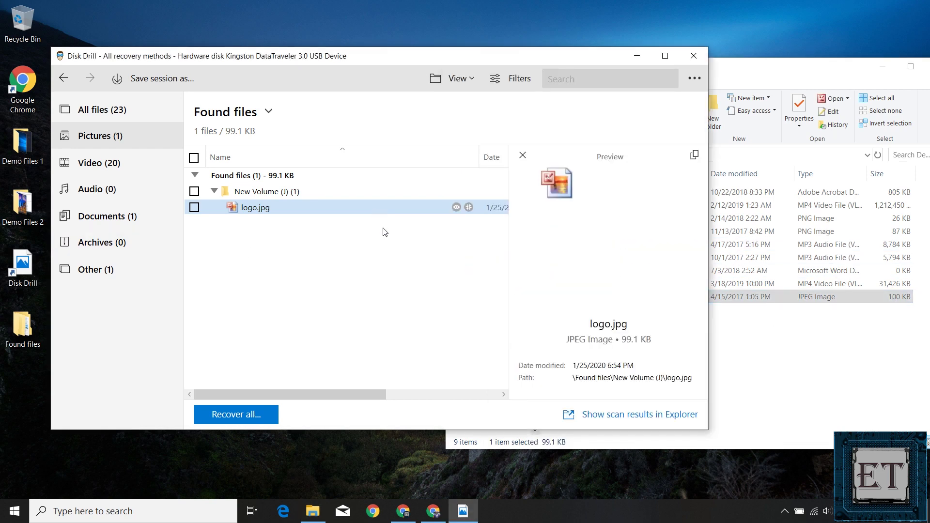
click(816, 376)
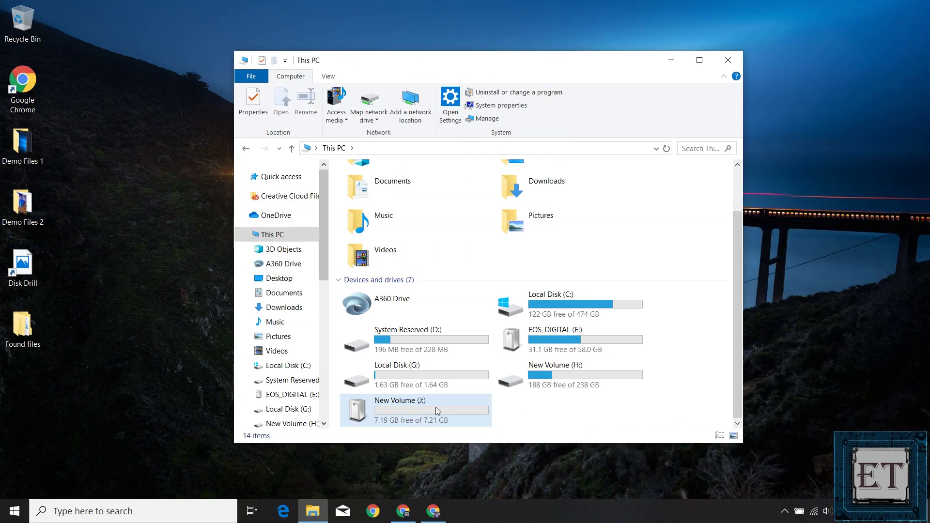
- Quick-format New Volume (J:) as NTFS, confirm erasing its data, and close the format window
click(434, 409)
right_click(434, 408)
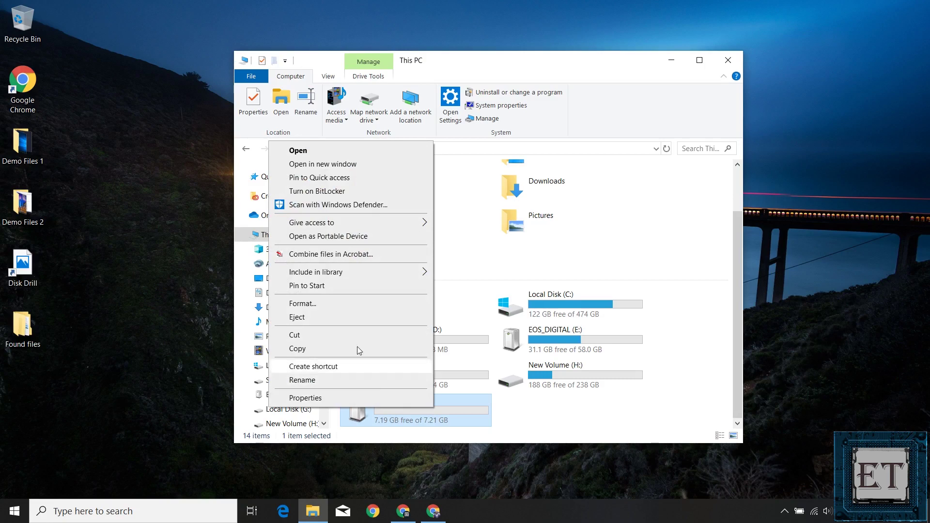
click(341, 308)
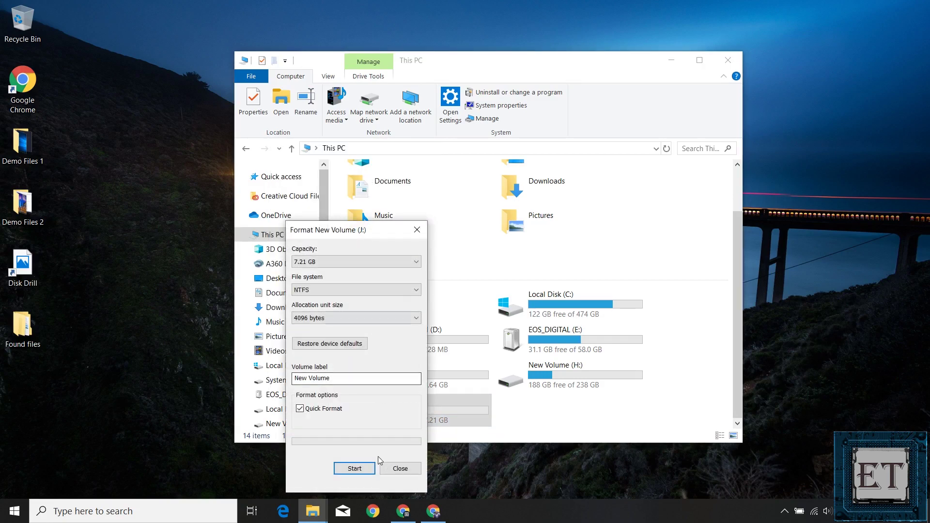
click(354, 468)
click(495, 257)
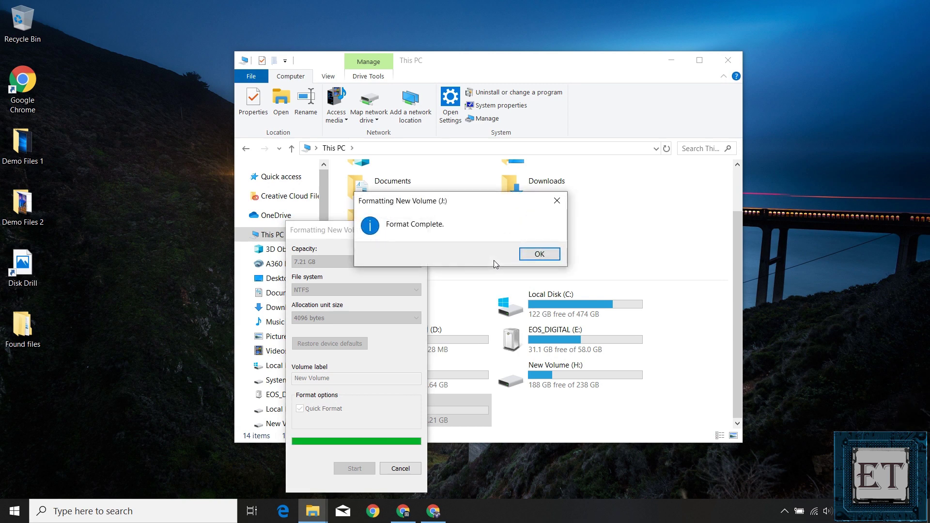
click(539, 253)
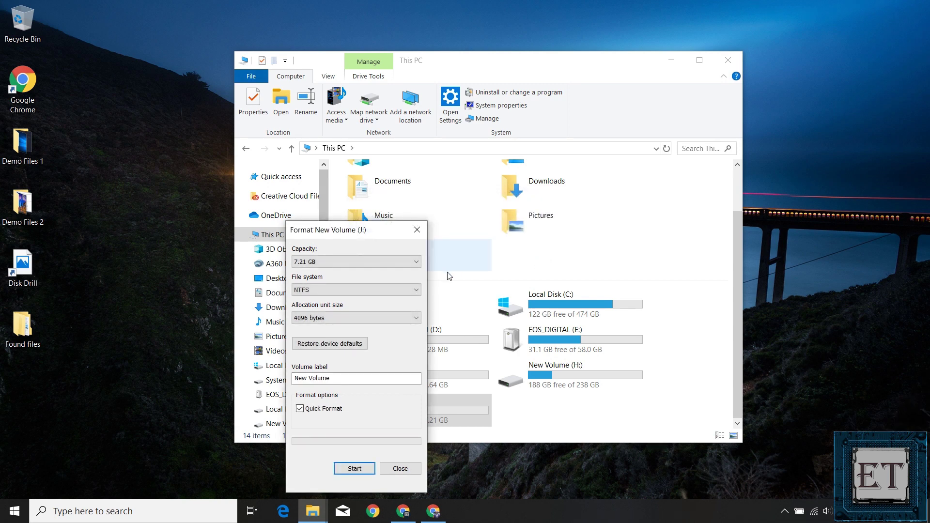
click(400, 468)
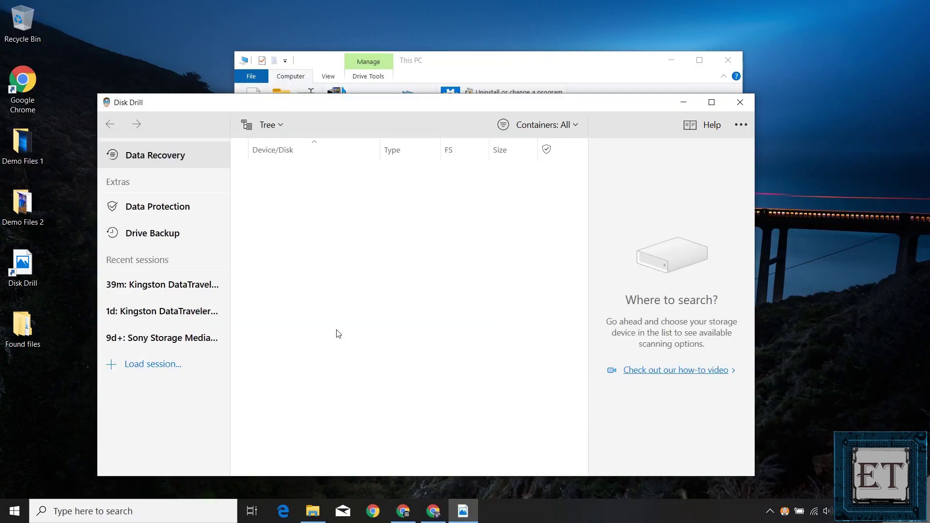
- Search the formatted Kingston drive for lost data and browse the Video, mp4 and mov folders
click(563, 193)
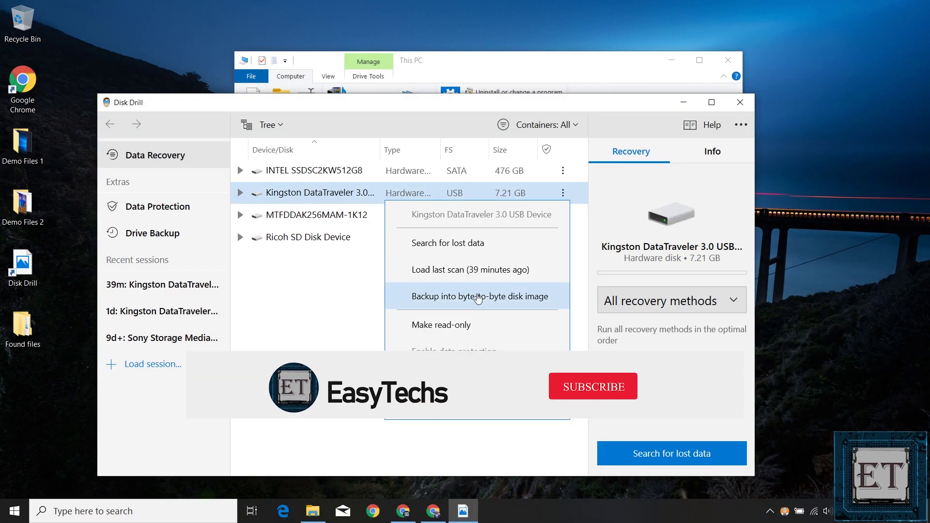
click(447, 252)
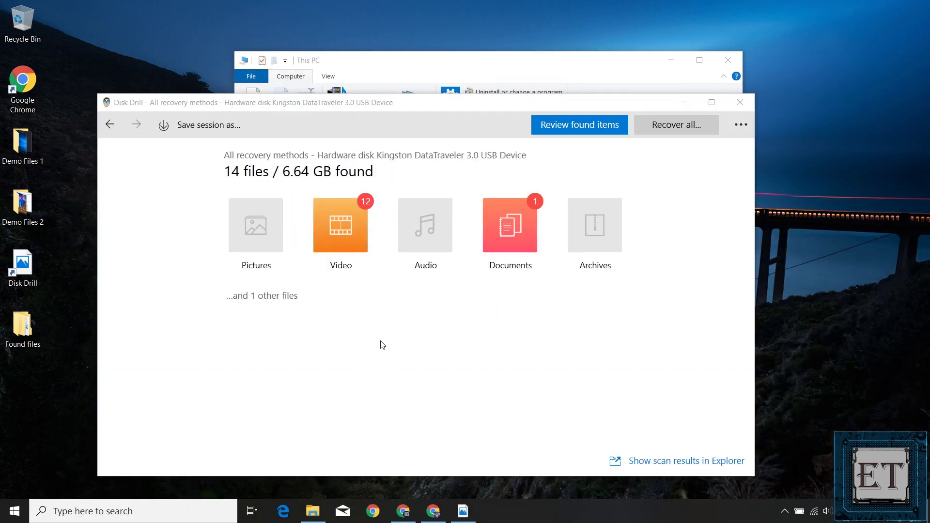
click(340, 227)
click(261, 237)
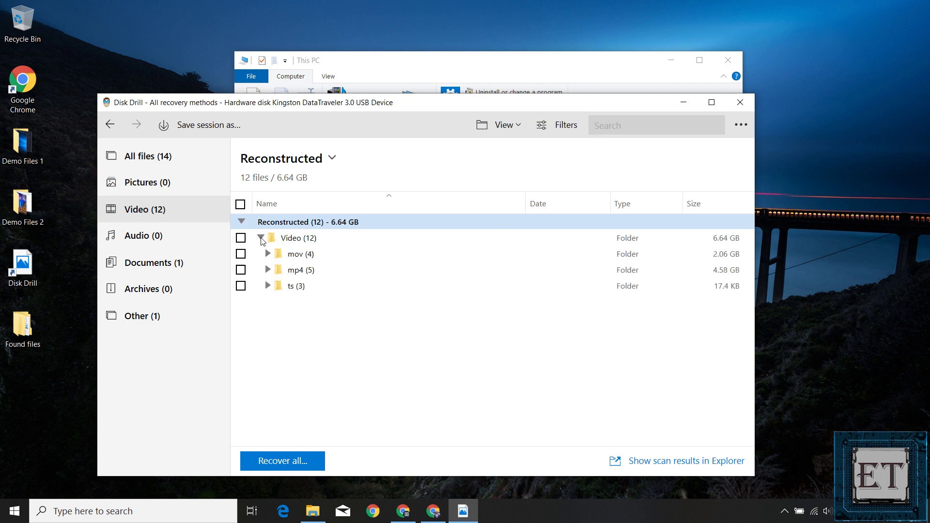
click(269, 271)
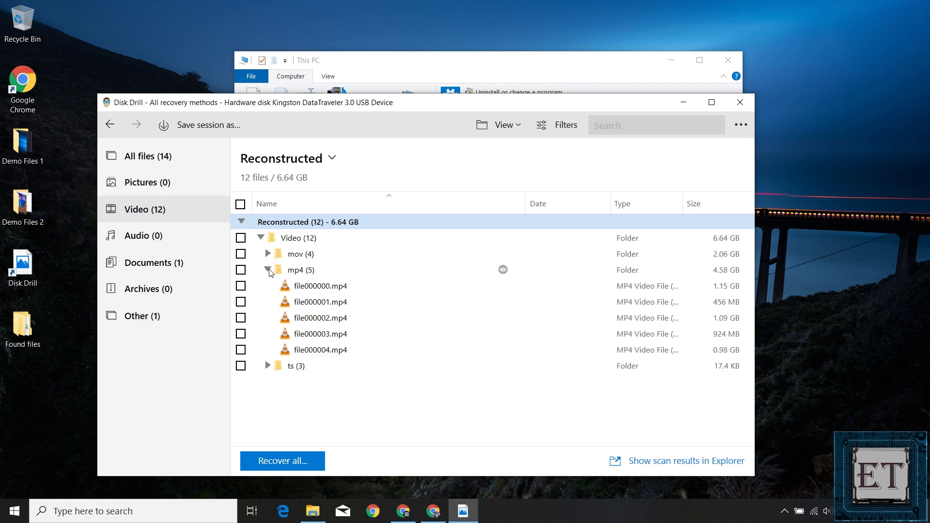
click(268, 254)
click(268, 254)
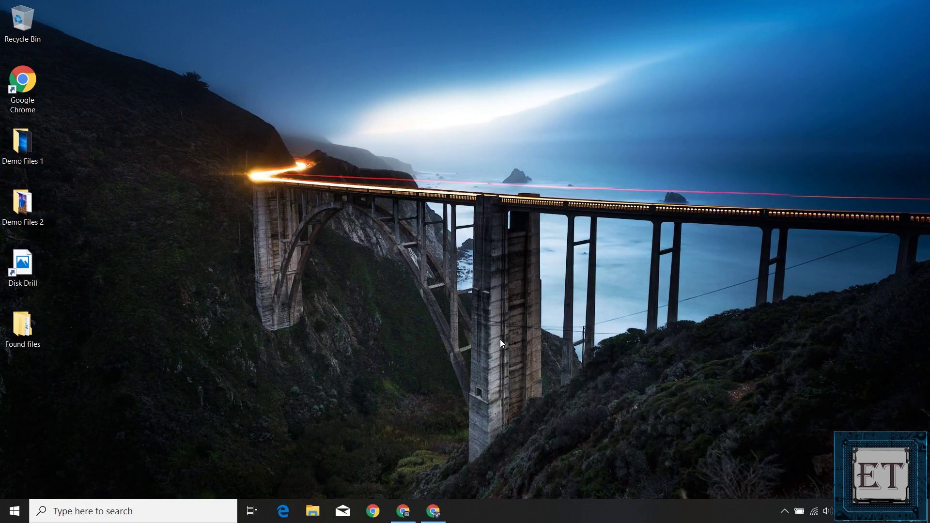
- Launch diskpart, list the disks and select disk 3, the 7392 MB USB drive
key(super)
text(diskpart)
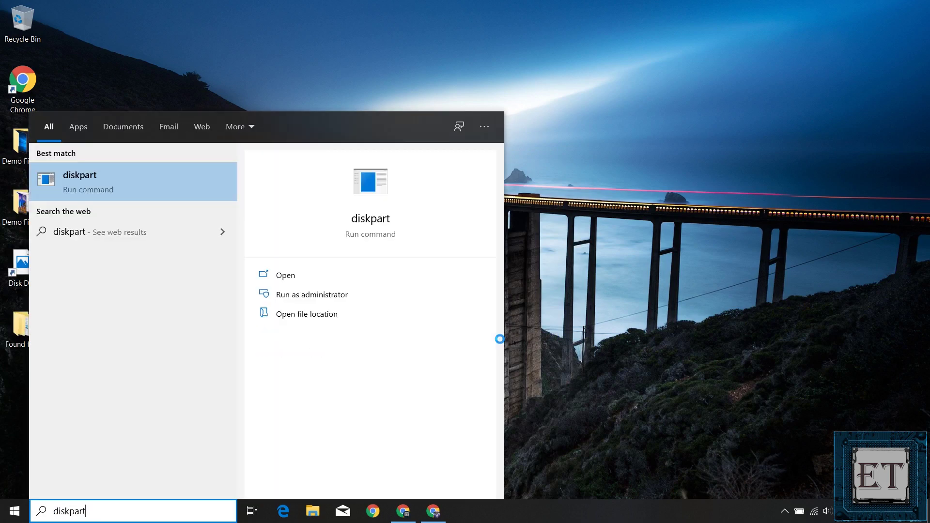
key(Return)
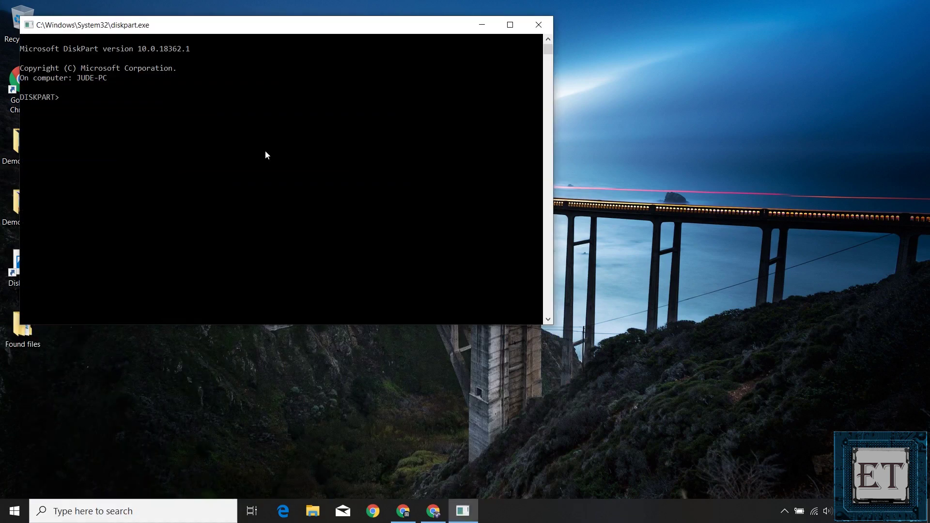
text(list disk)
key(Return)
text(select disk)
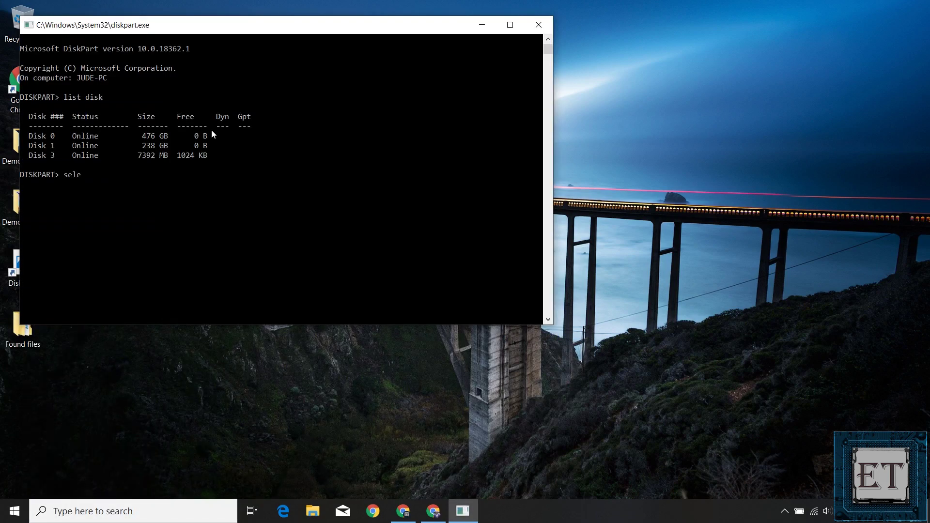
text( 3)
key(Return)
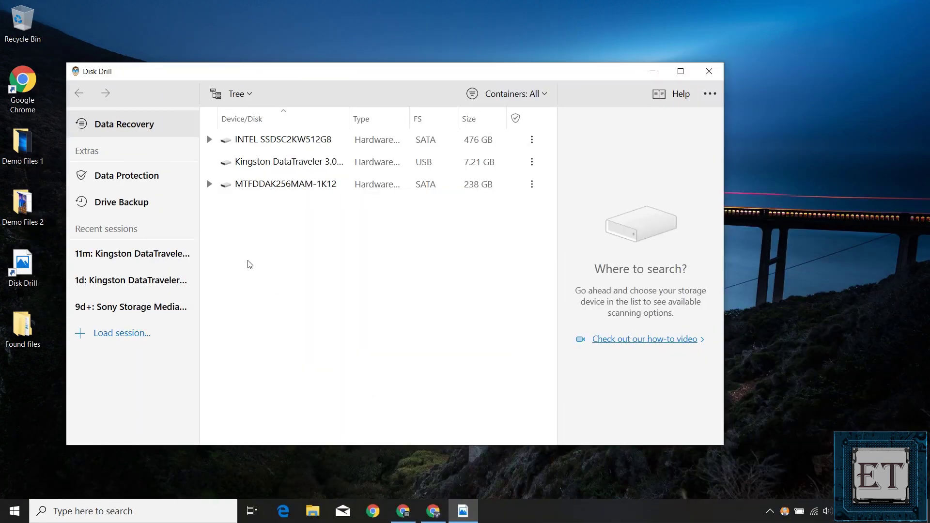
- Search the wiped Kingston drive for lost data in Disk Drill
click(531, 162)
click(531, 162)
click(481, 212)
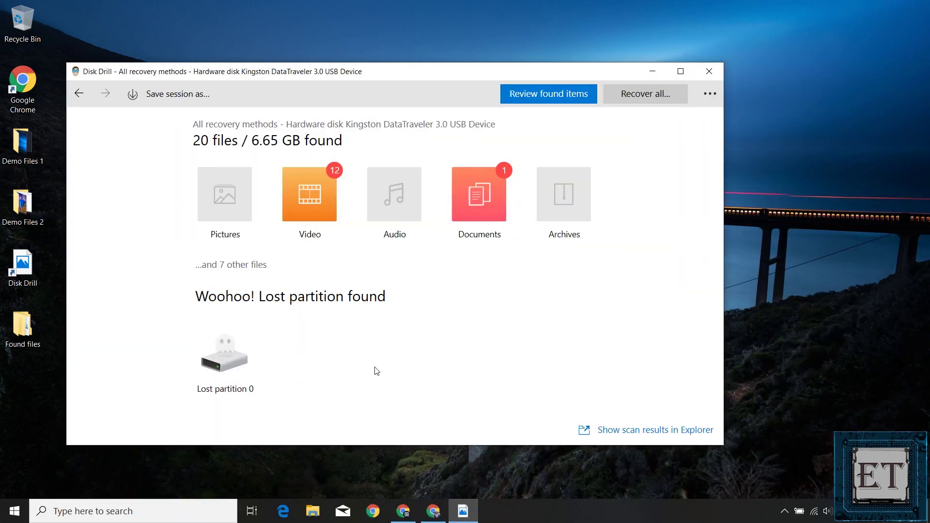
- Browse the recovered Video, mov and mp4 folders, preview file000000.mov, then exit Disk Drill
click(309, 199)
click(229, 207)
click(236, 223)
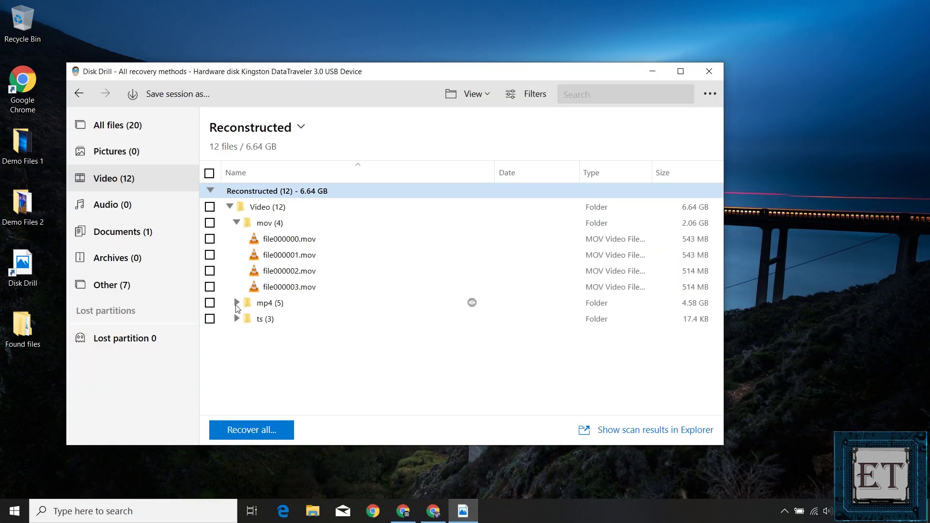
click(236, 304)
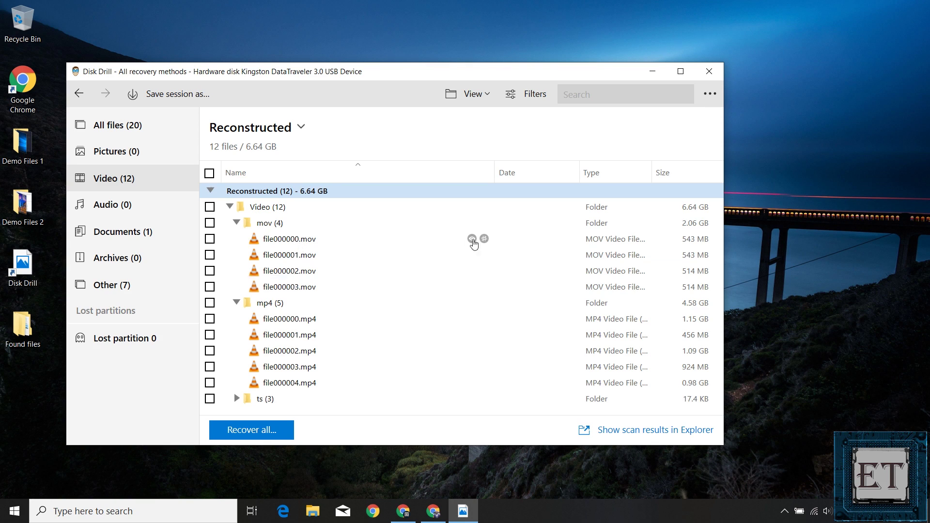
click(473, 239)
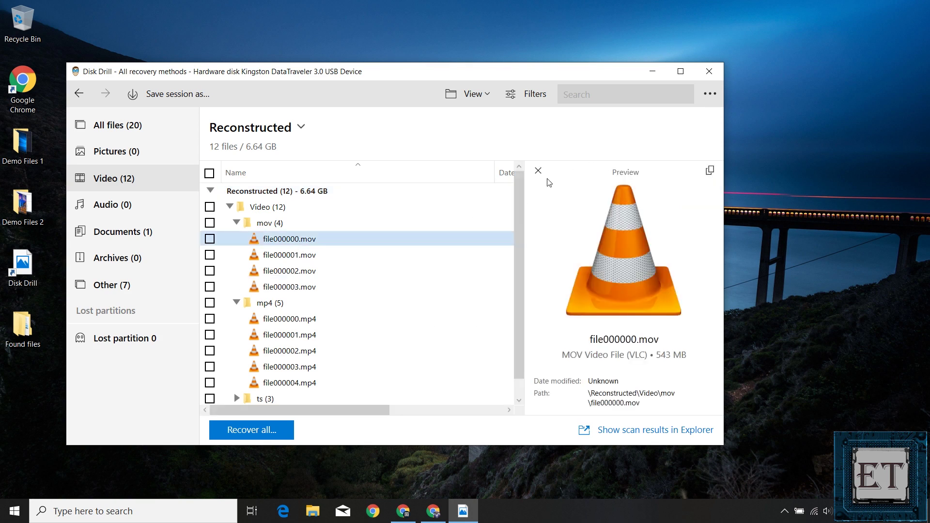
click(709, 72)
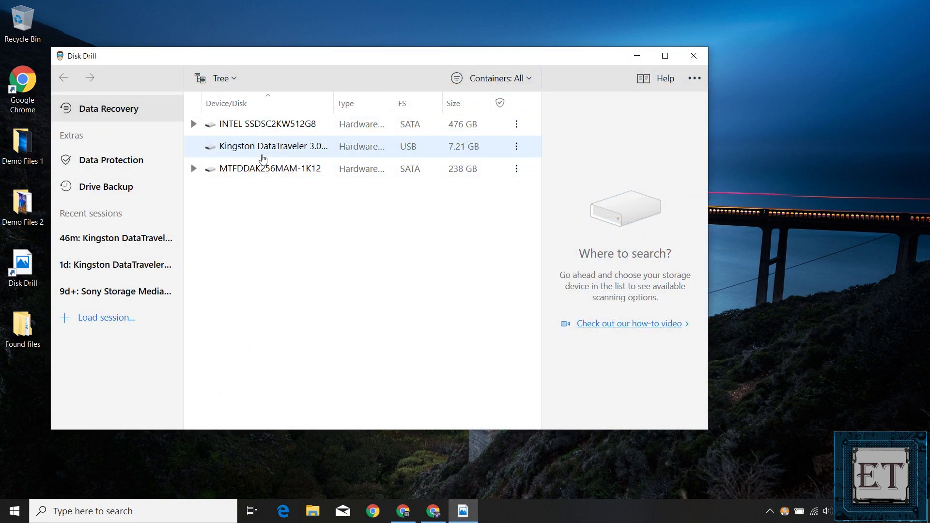
- Start the protection service and turn Recovery Vault ON for Local Disk (C:) to protect its Users folders
click(263, 154)
click(122, 166)
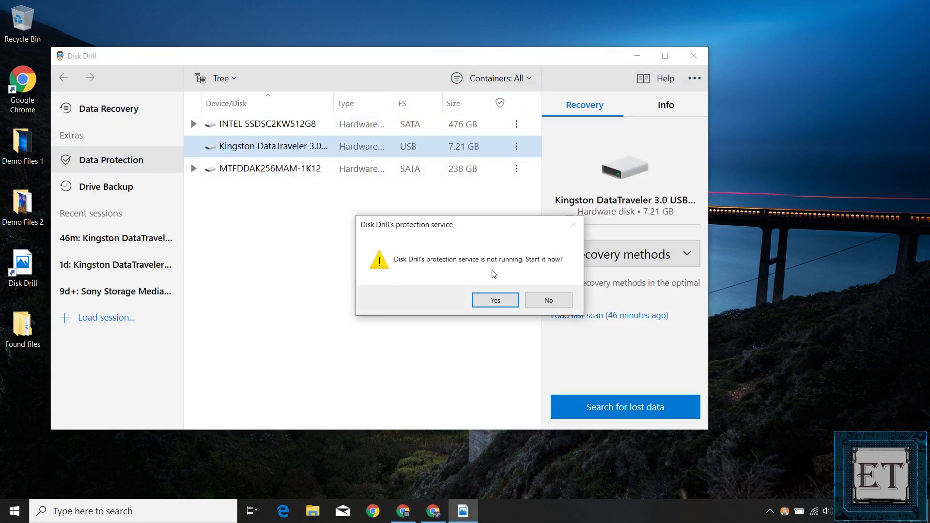
click(499, 301)
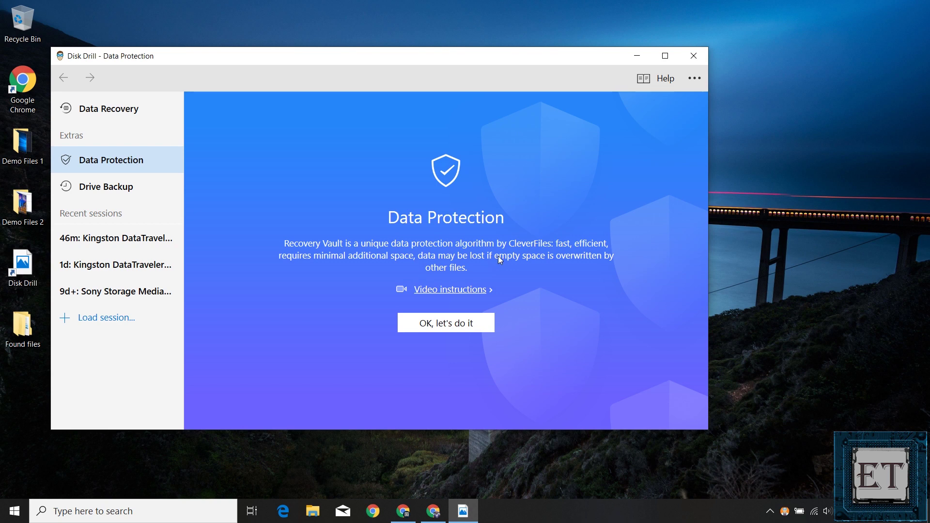
click(434, 324)
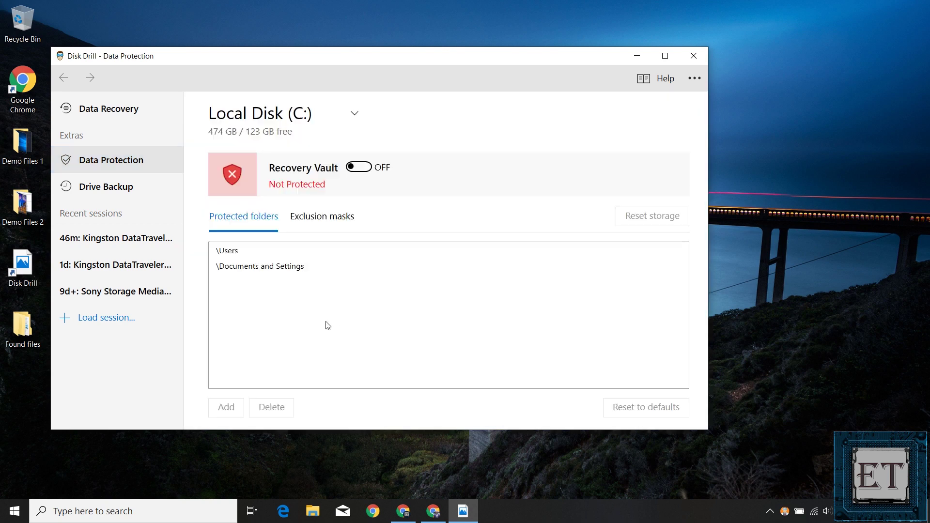
click(371, 171)
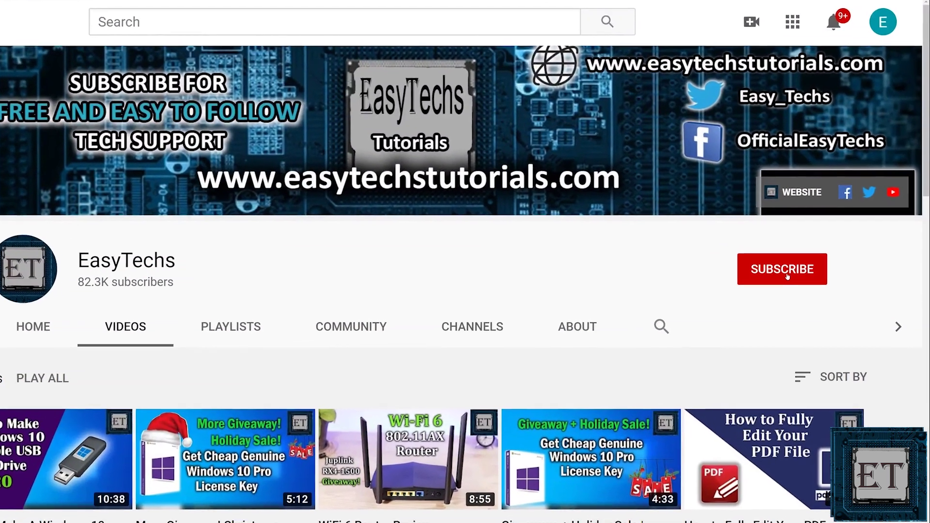
- Subscribe to EasyTechs and set the channel's bell notifications to All
click(804, 268)
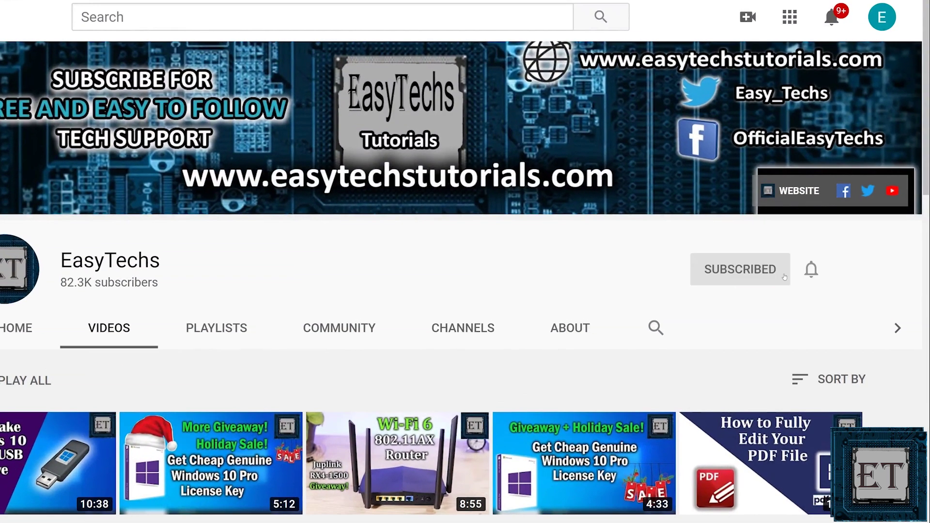
click(811, 270)
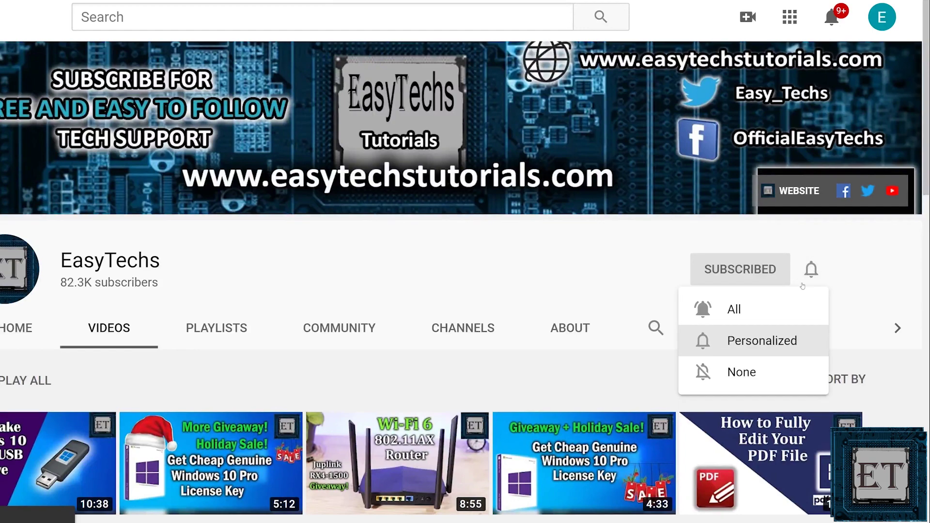
click(750, 312)
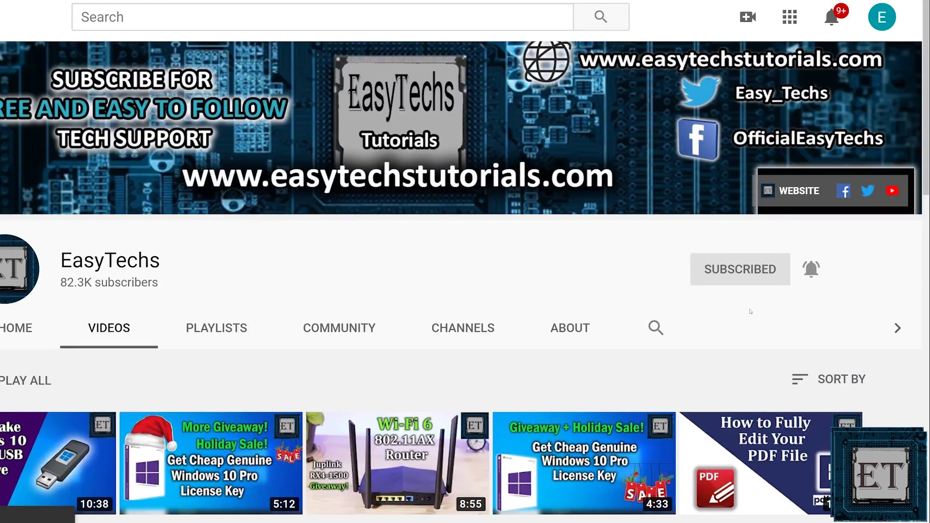